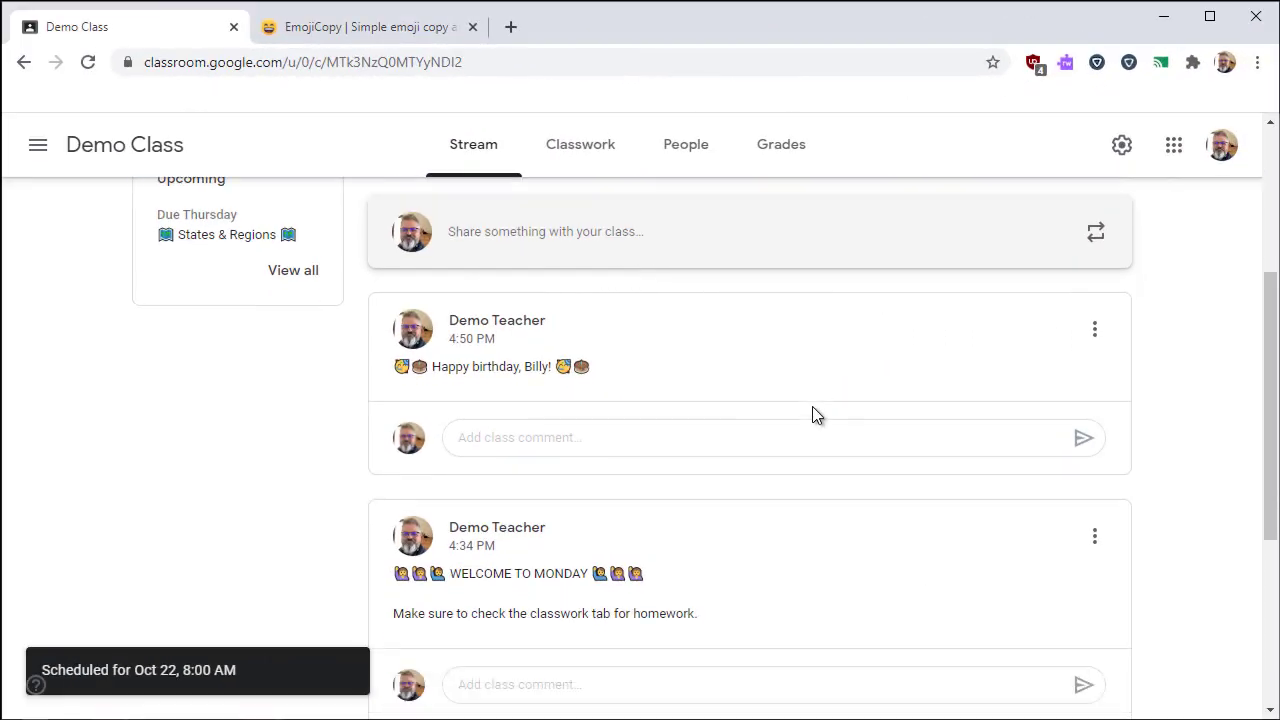
Step: Write a class announcement wishing a student a happy birthday, with party-face and cake emojis before and after the text
scroll(814, 414, down, 3)
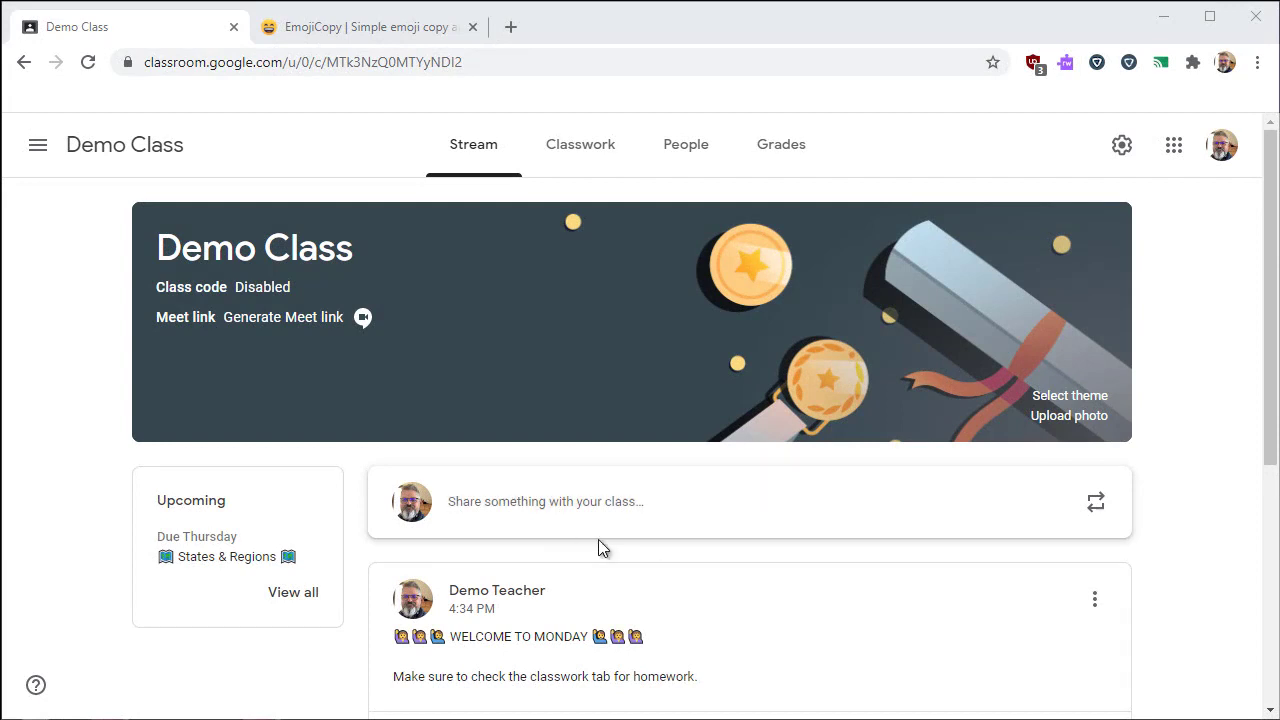
click(746, 520)
scroll(790, 500, down, 2)
text(Happy birthday, Billy!)
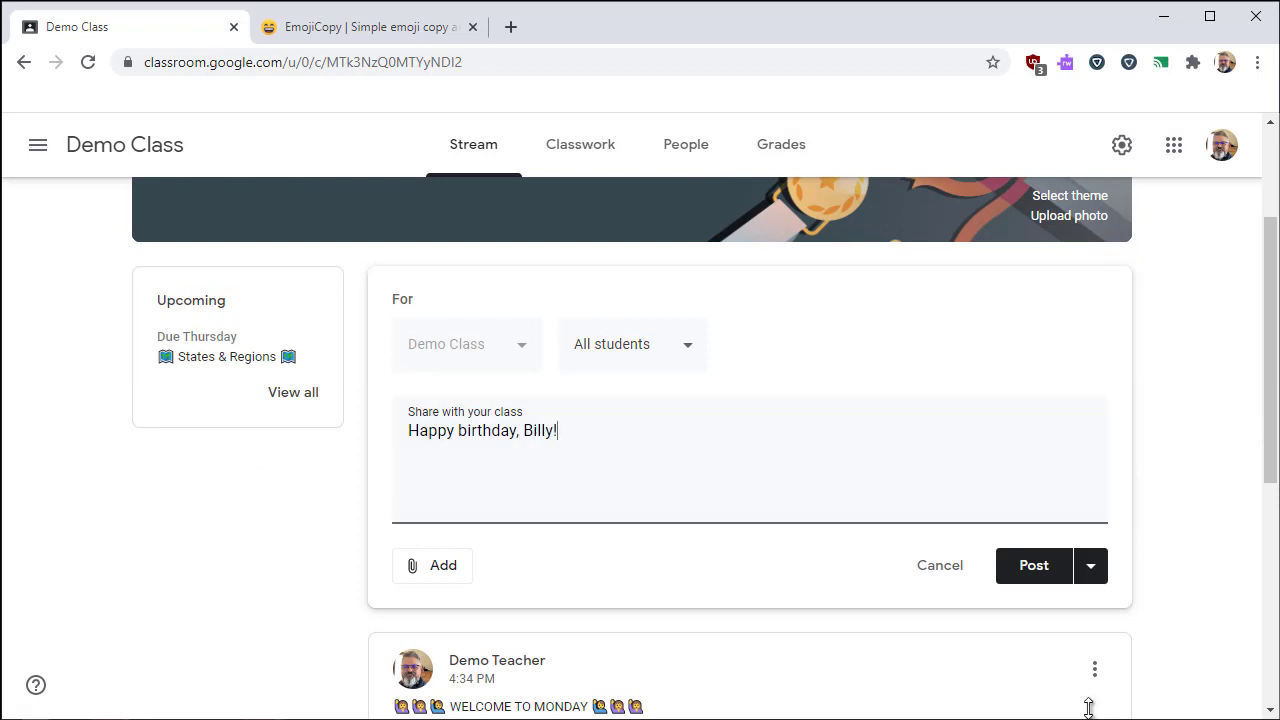
text(🥳🎂)
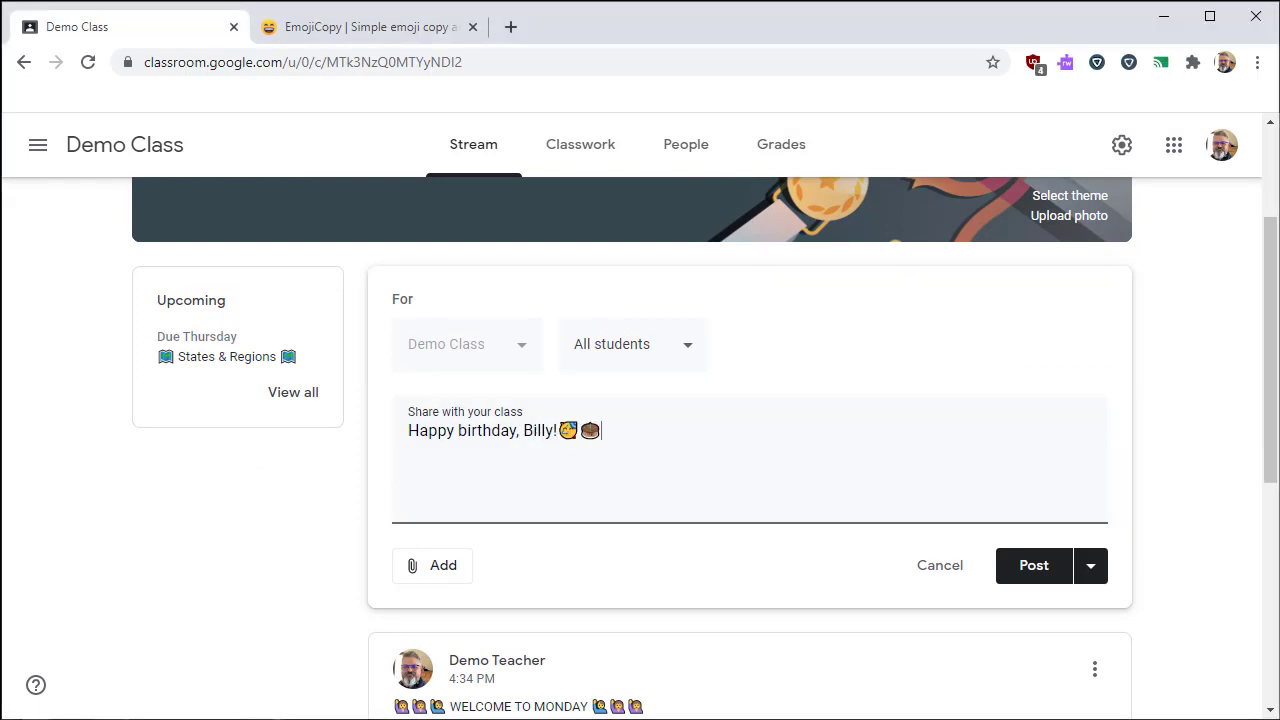
click(413, 430)
text(🥳🎂)
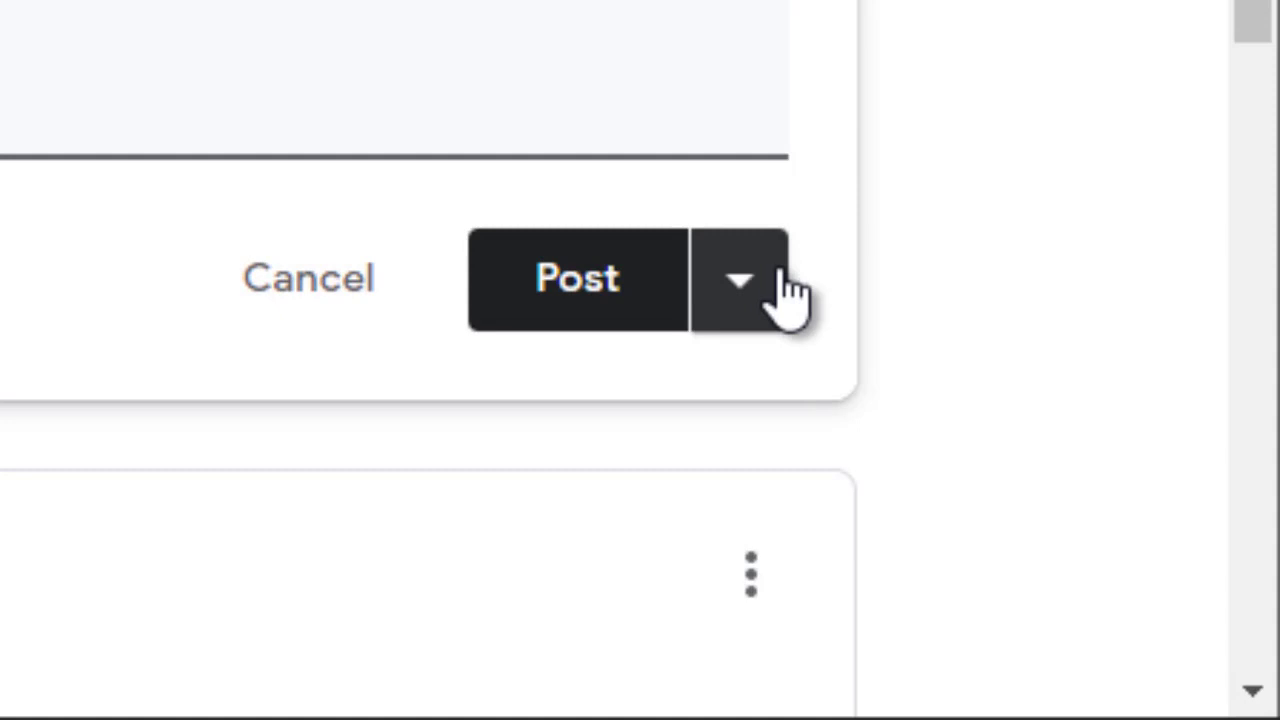
Step: Post the birthday announcement to all students immediately
click(1104, 562)
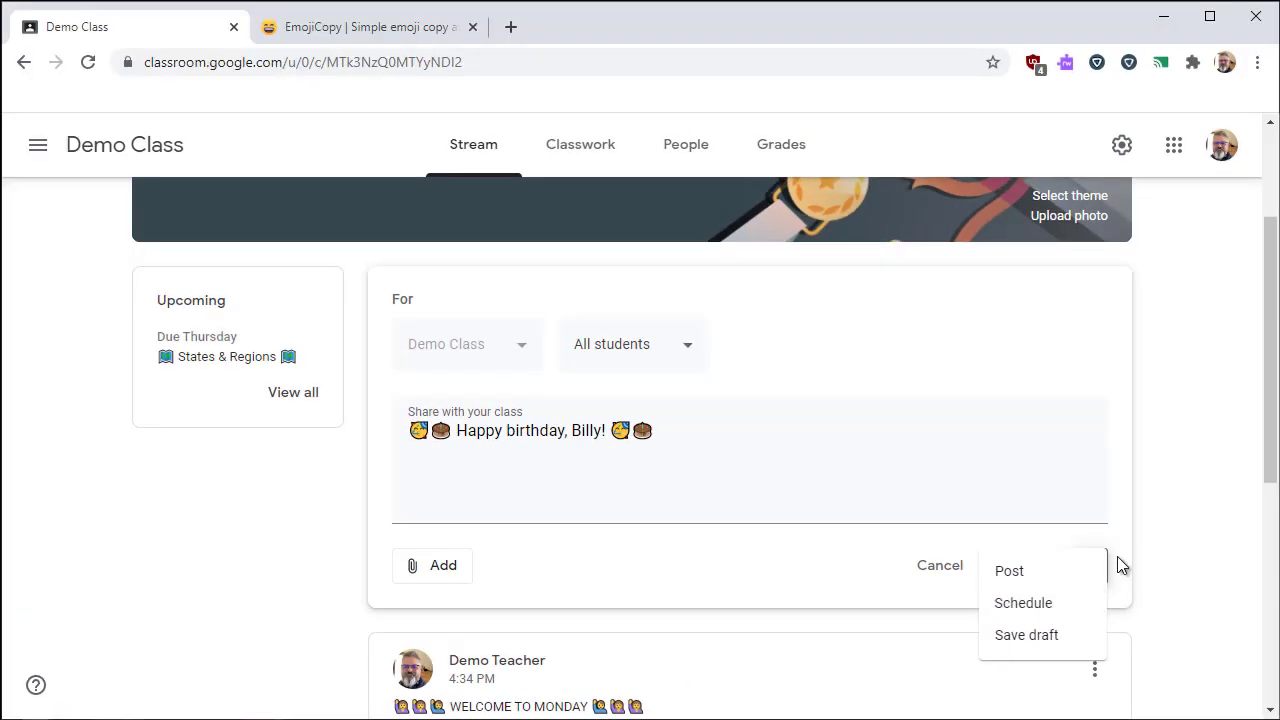
click(669, 330)
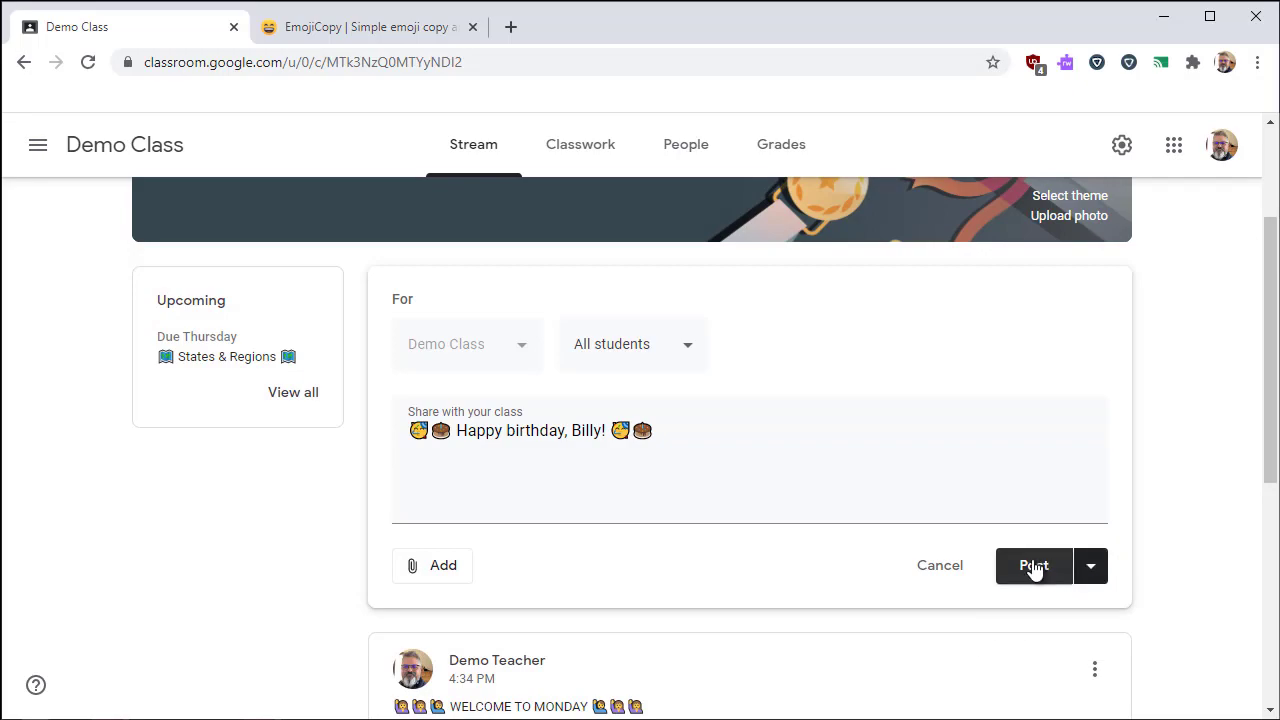
click(1034, 566)
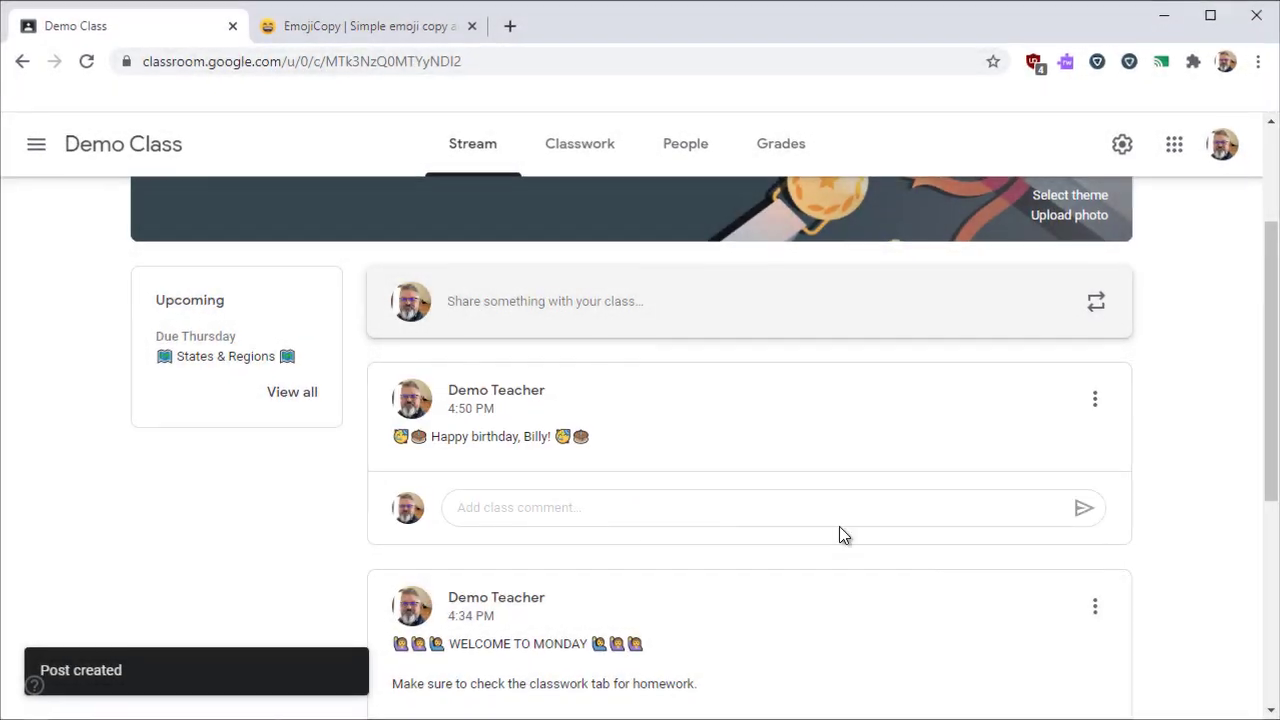
Step: Start a new class announcement reading "Bring your Chromebook to class on Friday."
click(558, 281)
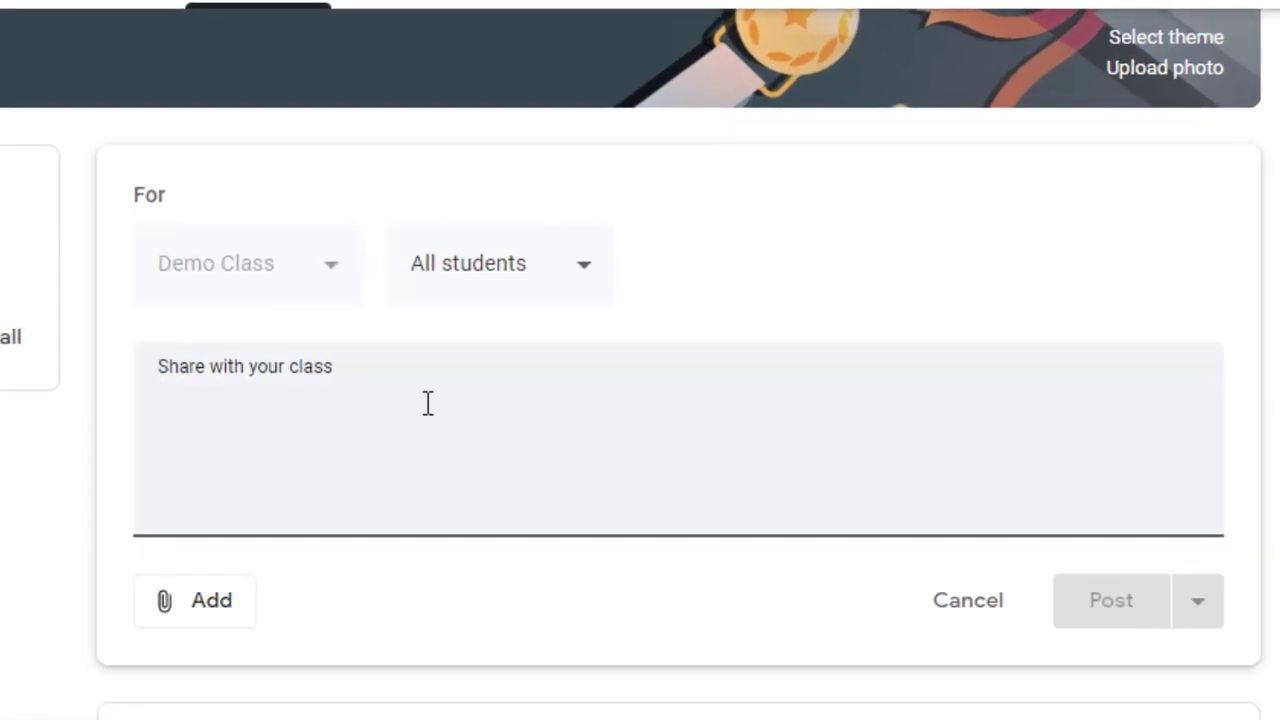
text(Bring your Chromebook to Class)
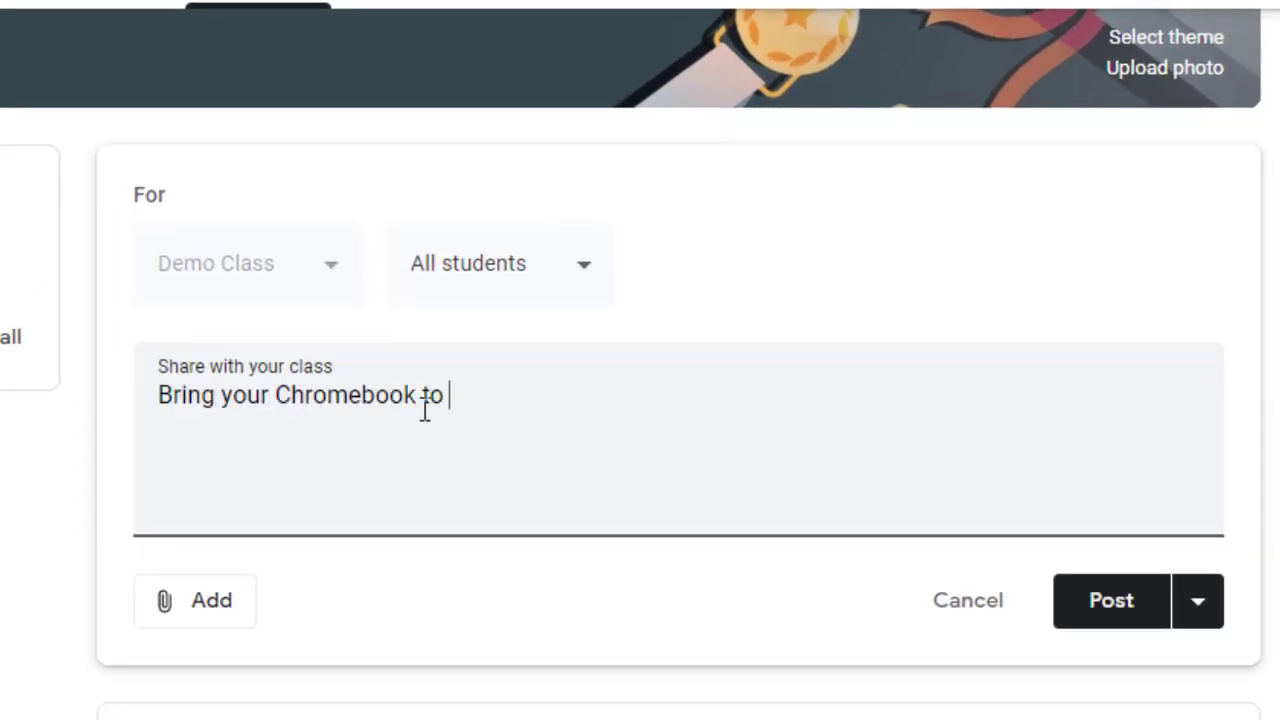
key(BackSpace)
key(BackSpace)
key(BackSpace)
key(BackSpace)
key(BackSpace)
key(BackSpace)
text(class on Friday.)
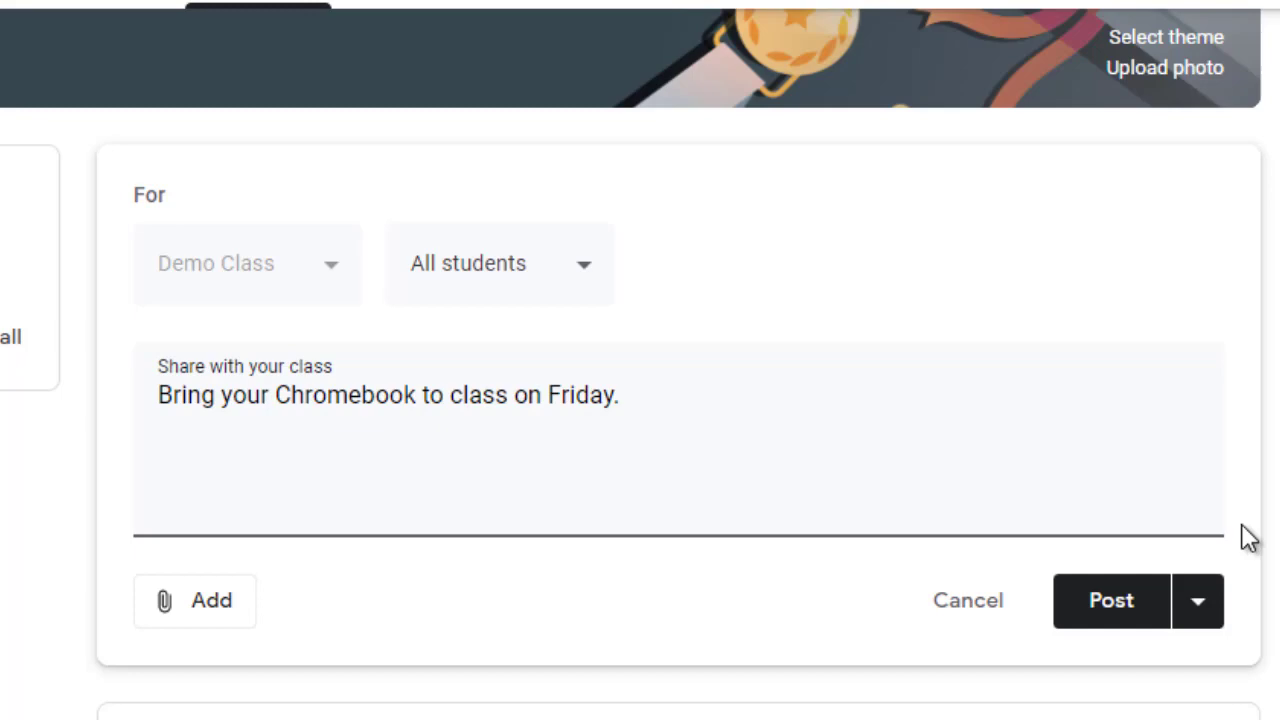
Step: Schedule the Chromebook announcement for Oct 22, 2020 at 8:00 AM
click(1198, 602)
click(1147, 670)
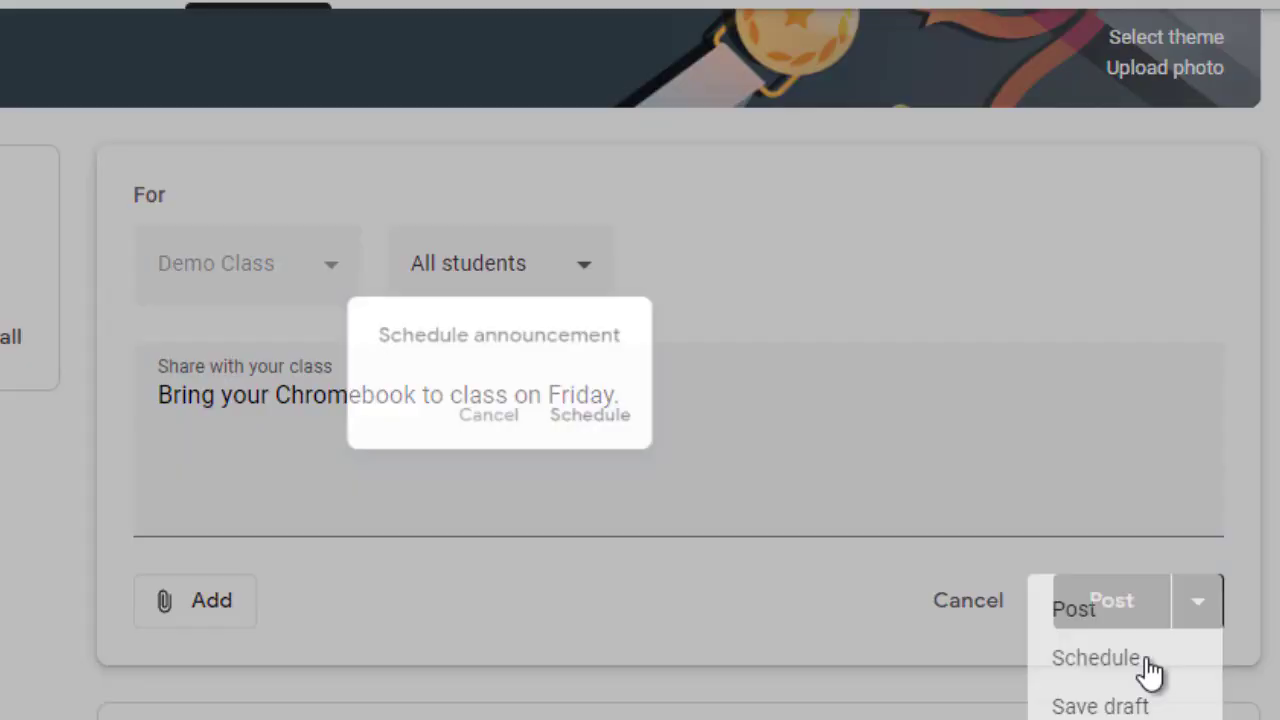
click(610, 320)
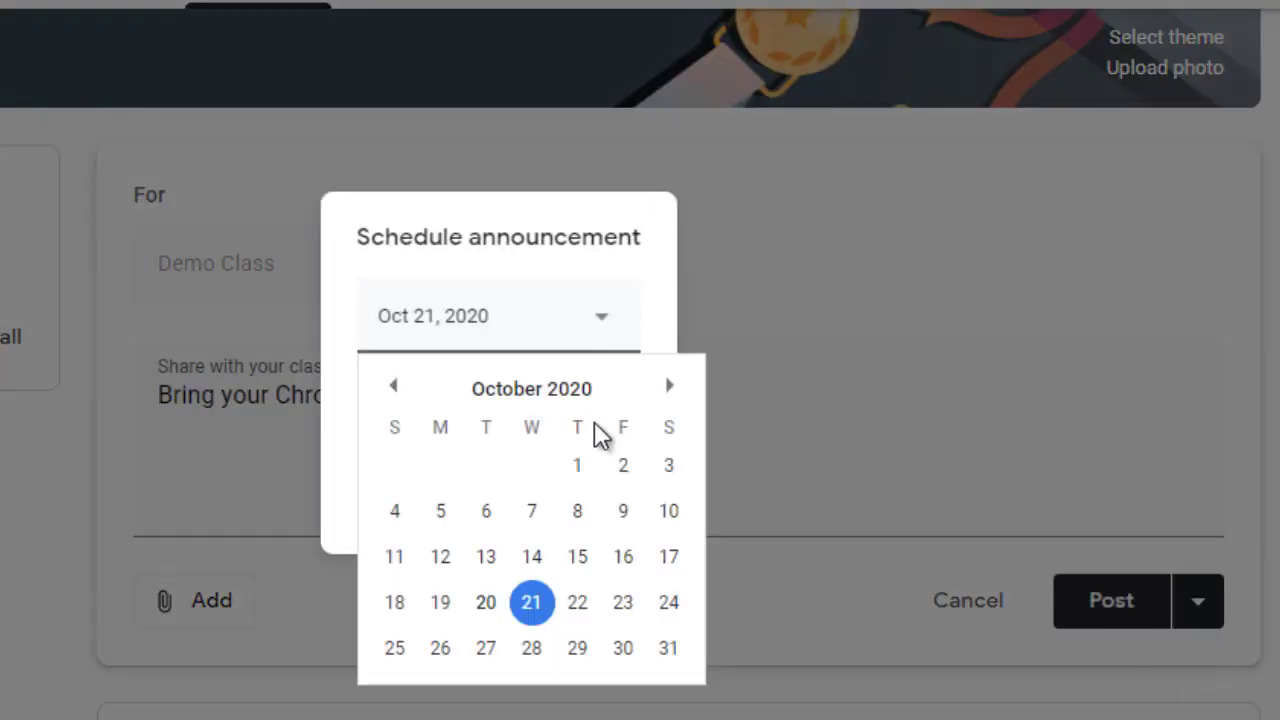
click(567, 600)
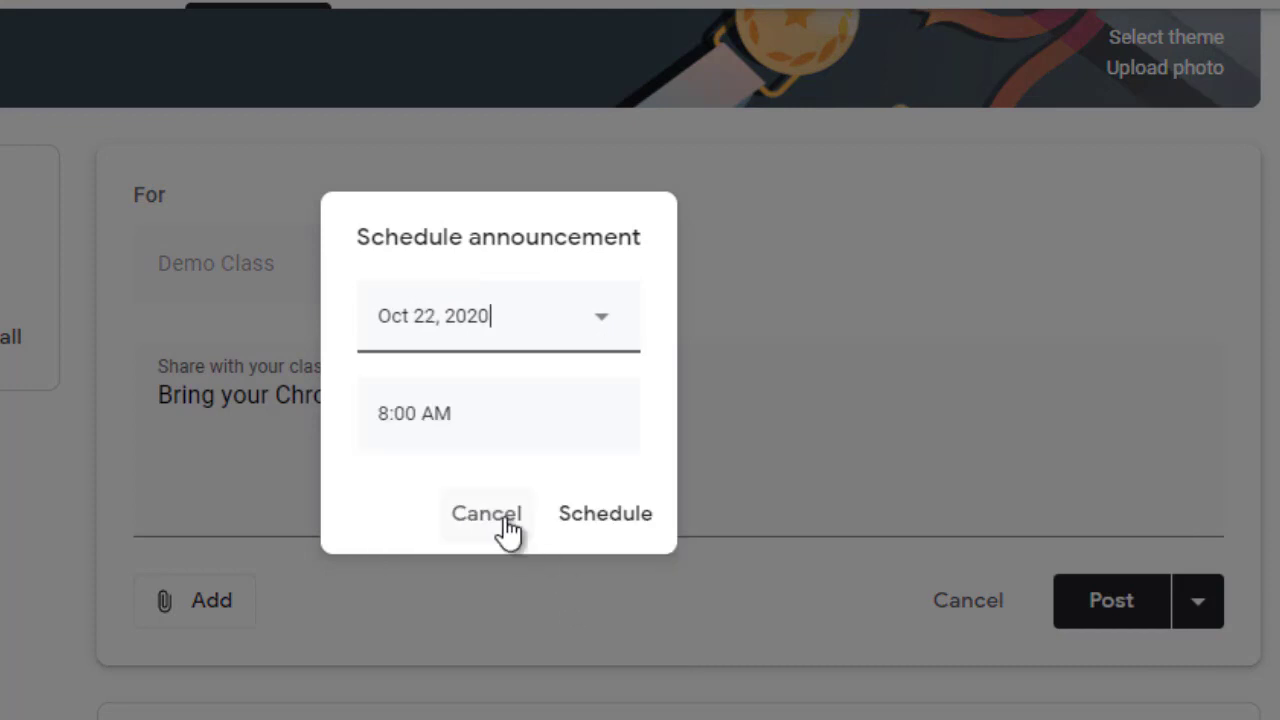
click(465, 416)
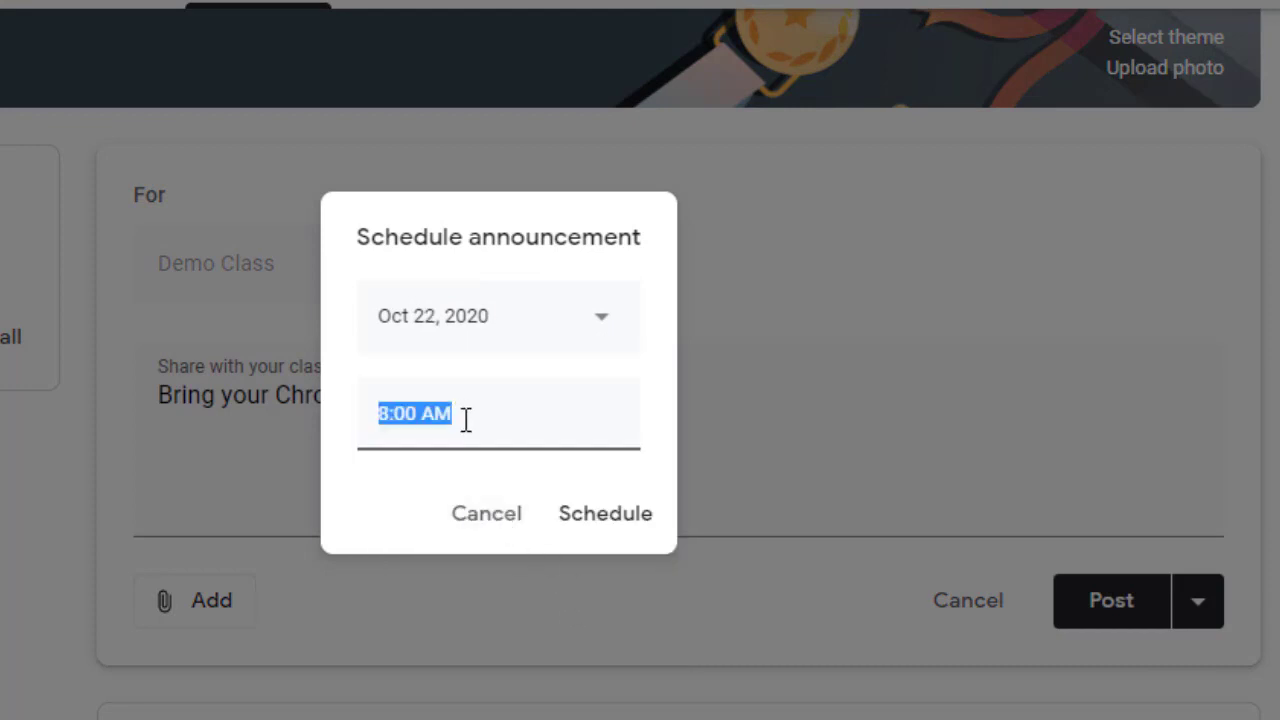
click(604, 515)
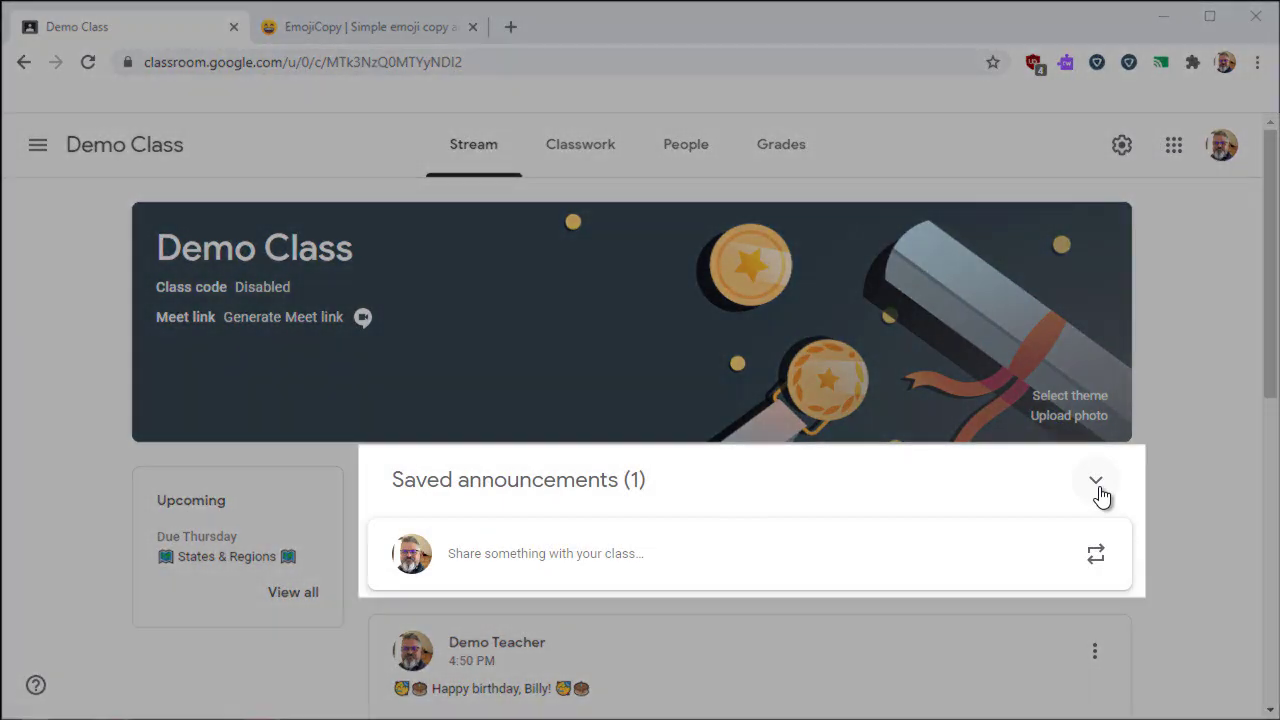
Step: Open the scheduled Chromebook announcement from the saved announcements and view its schedule date and time options
click(1097, 485)
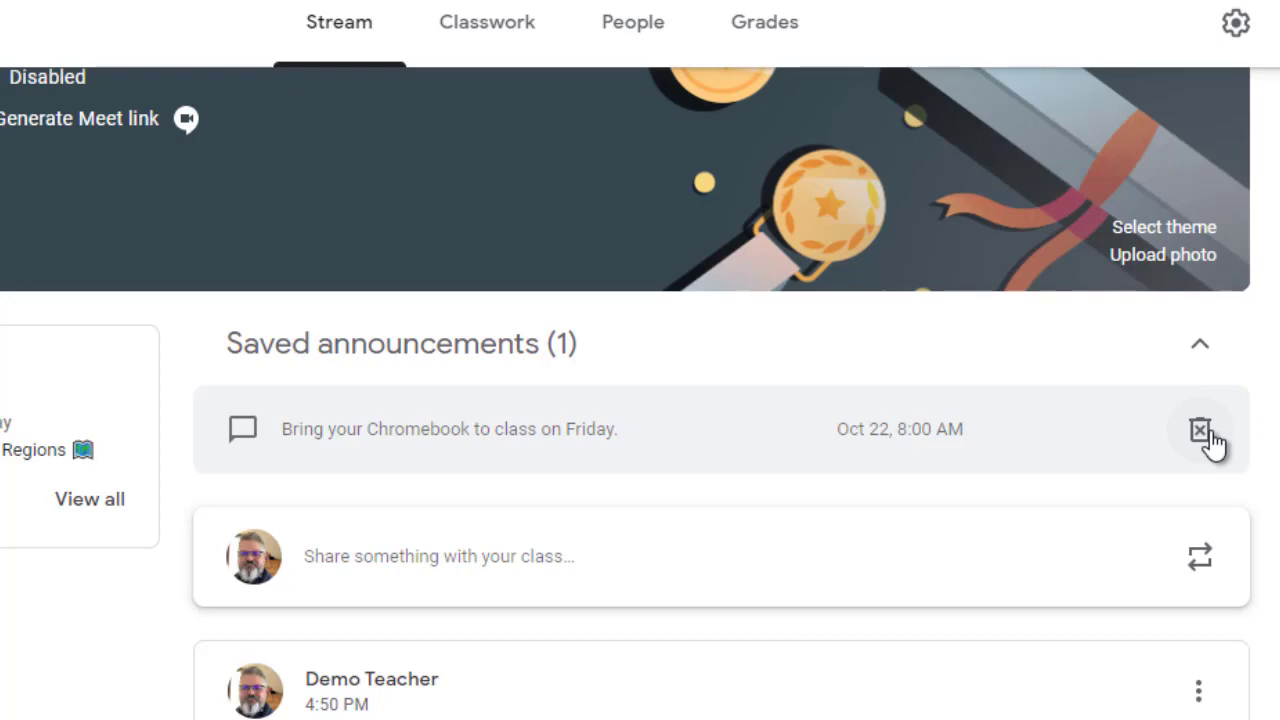
click(545, 440)
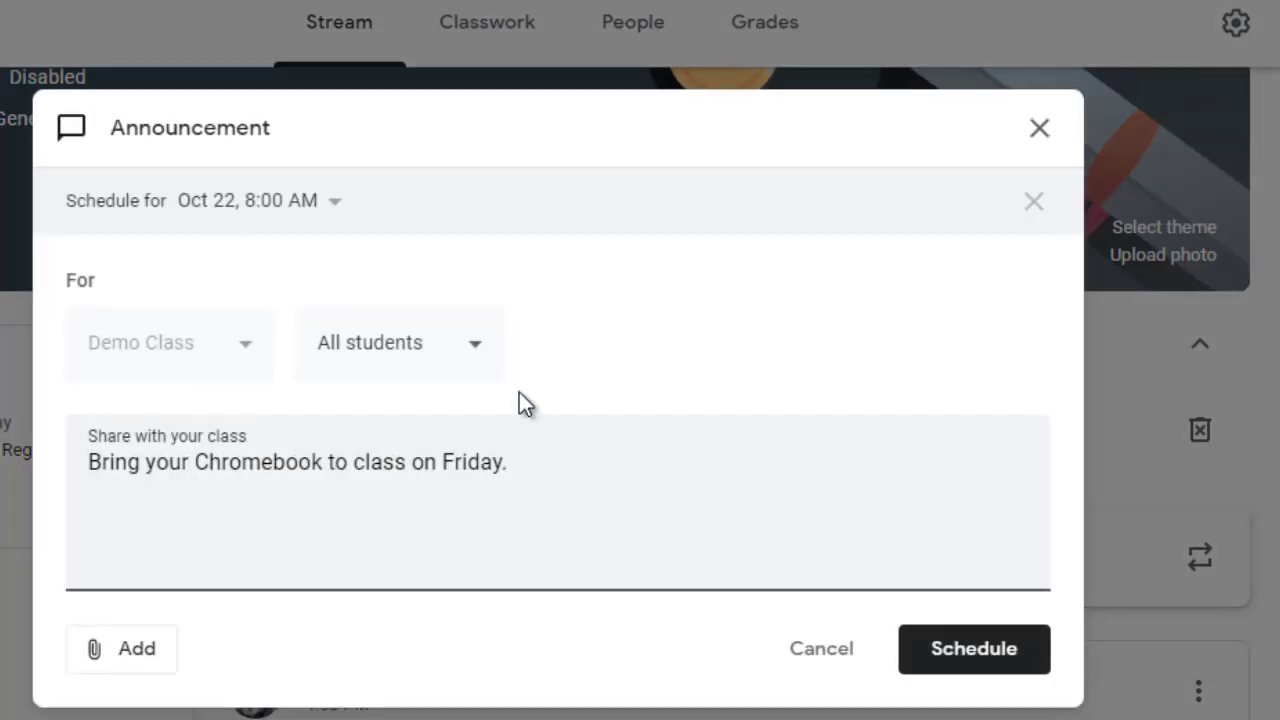
click(335, 205)
click(655, 298)
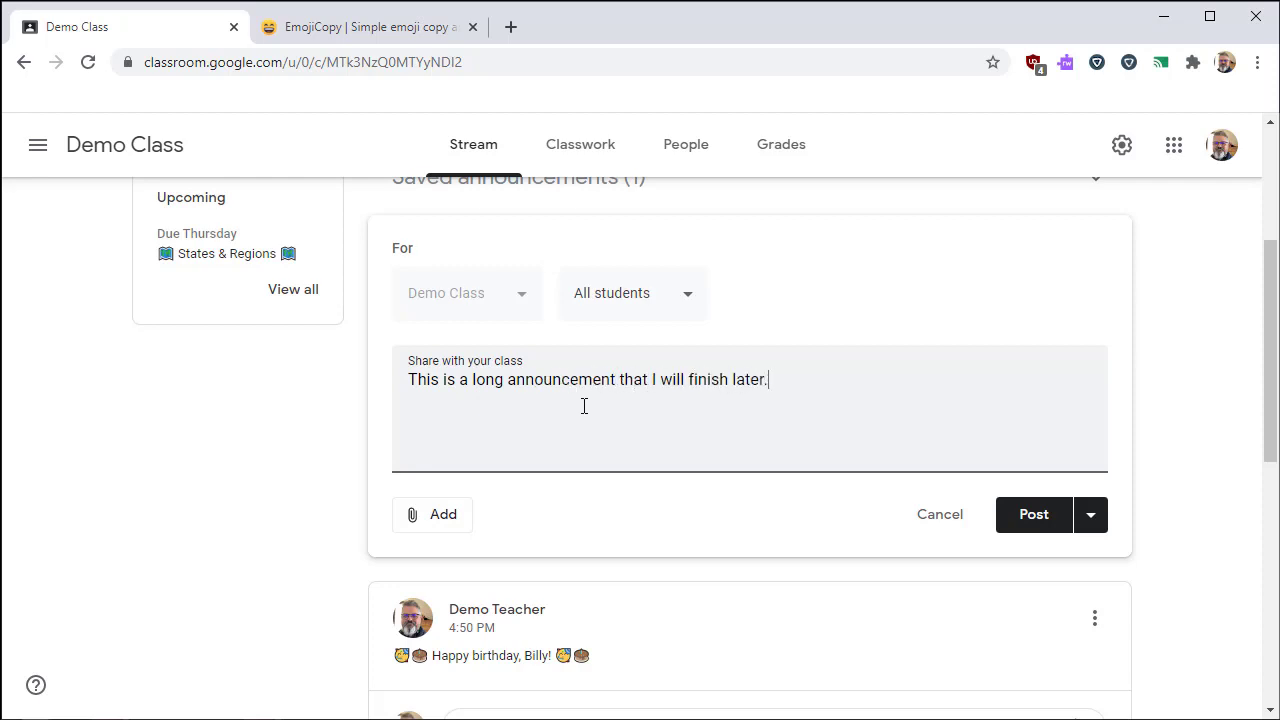
Step: Save the announcement "This is a long announcement that I will finish later..." as a draft and reopen it from the saved announcements
click(1091, 514)
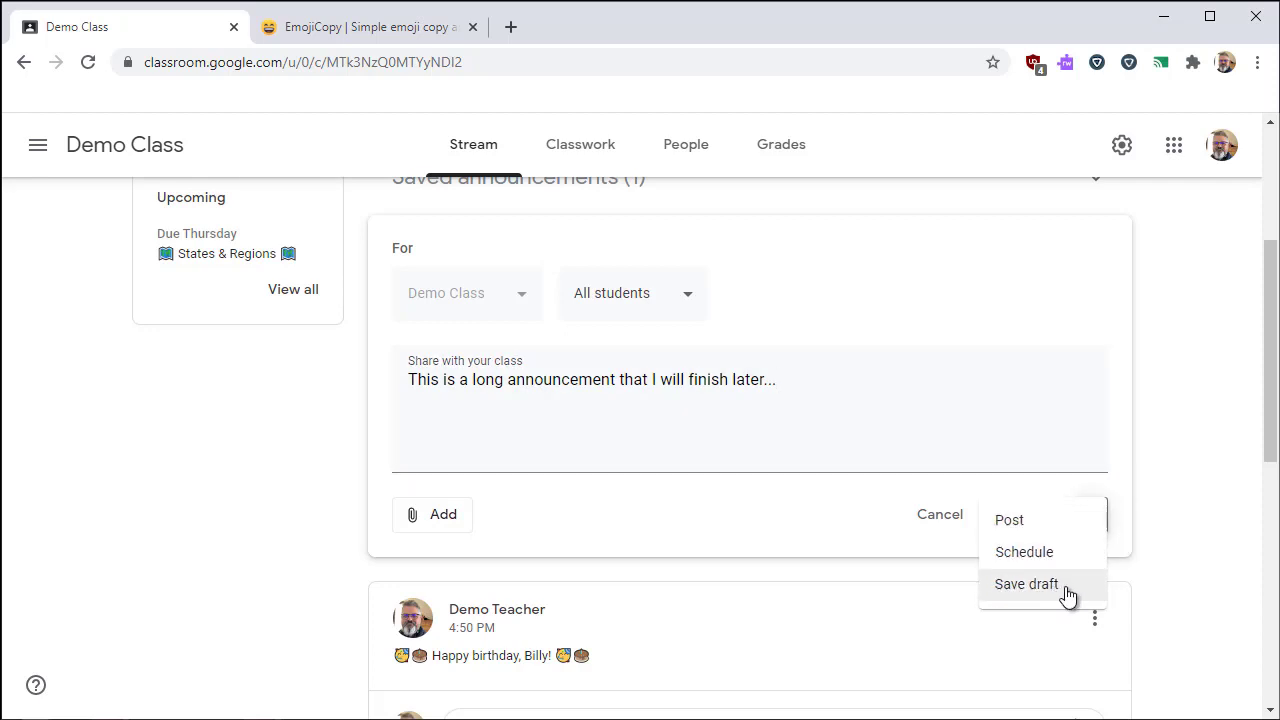
click(1026, 584)
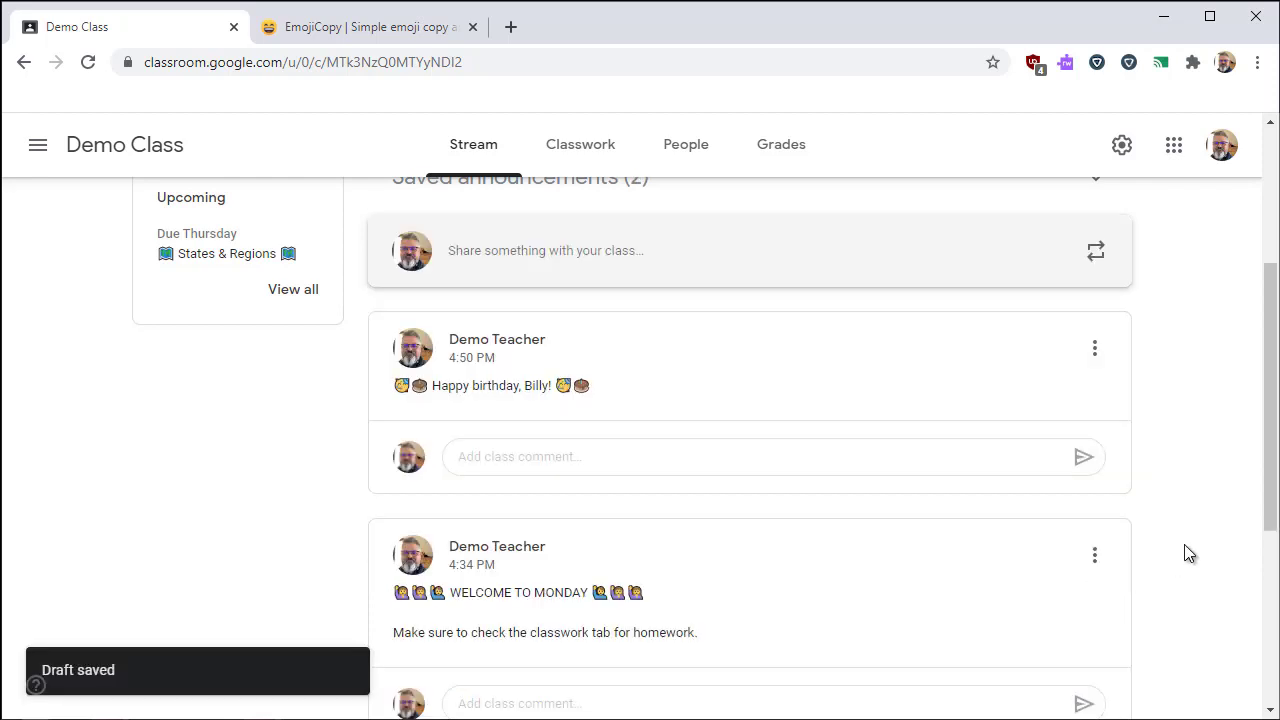
scroll(1184, 554, up, 2)
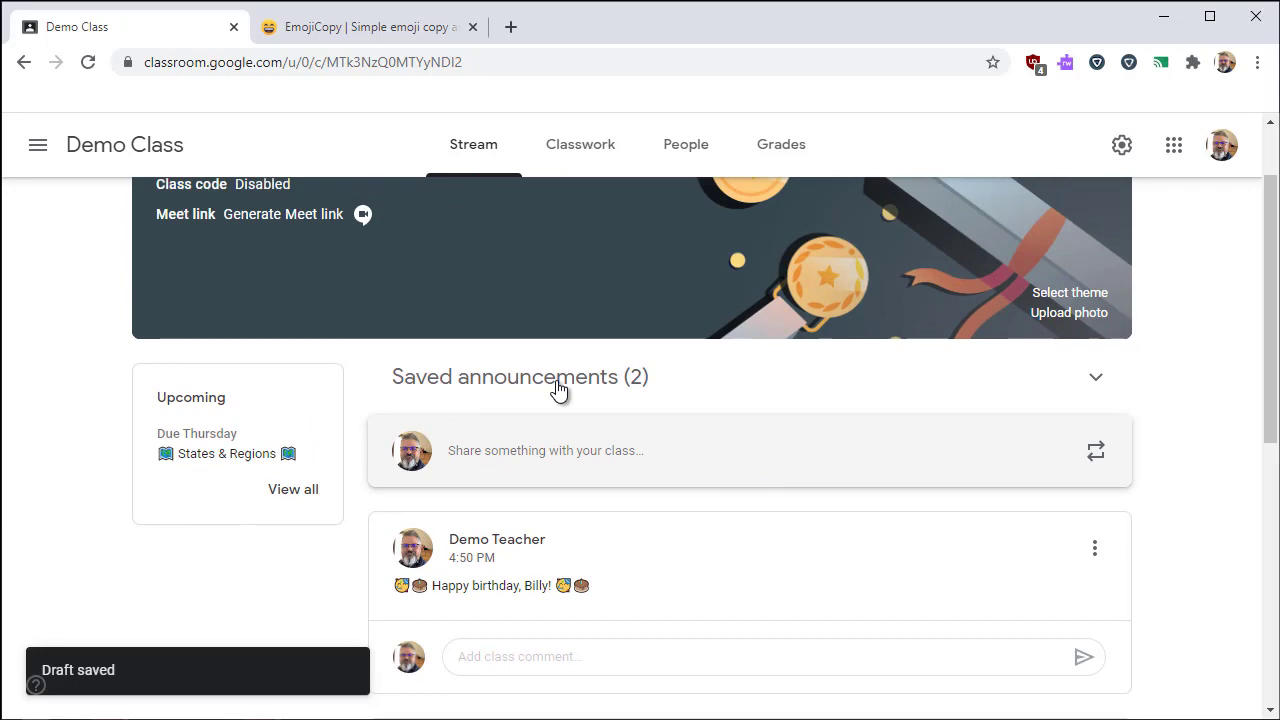
click(1092, 379)
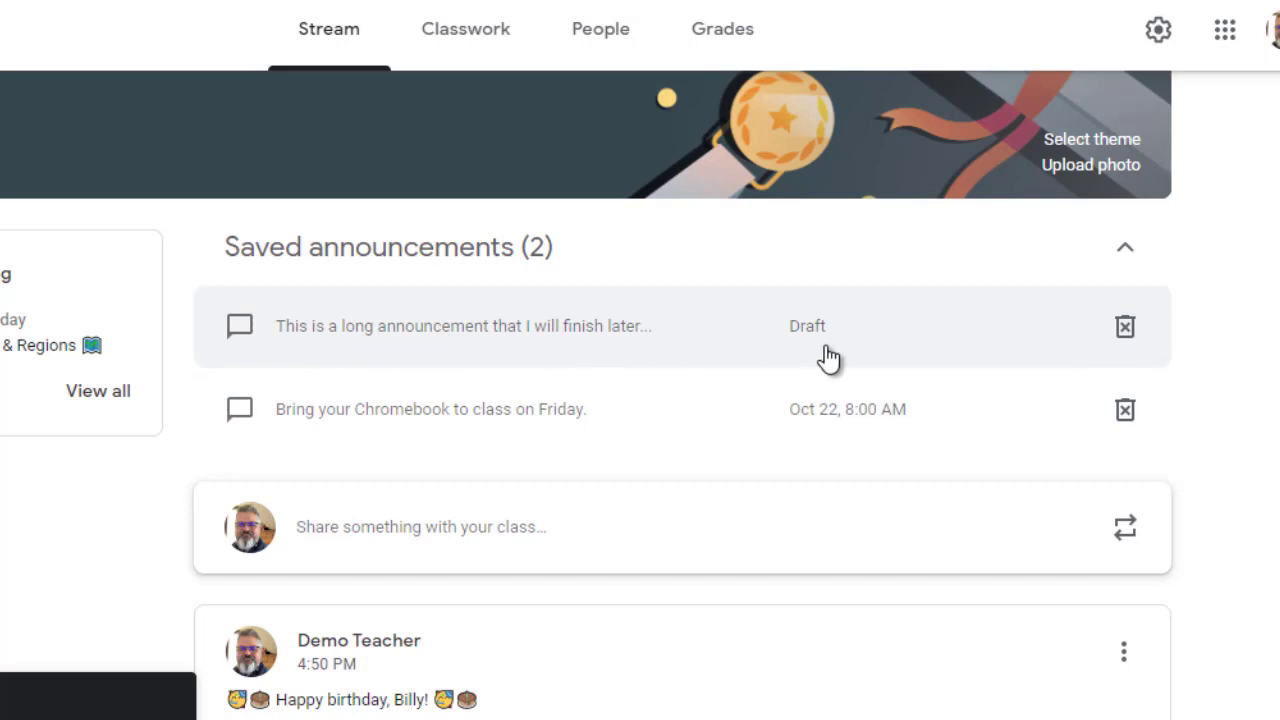
click(412, 335)
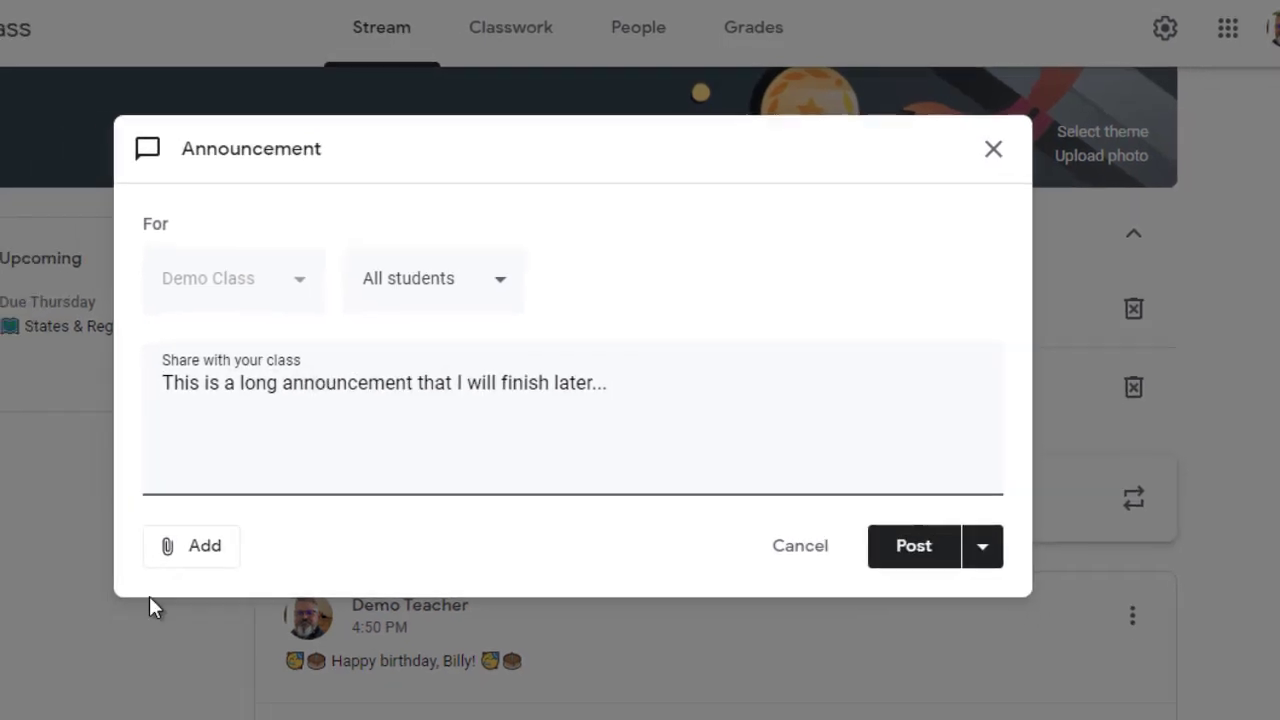
Step: Attach the Google Slides file "Ch. 1 Lesson 1 States and Regions" from Google Drive to the draft announcement
click(211, 548)
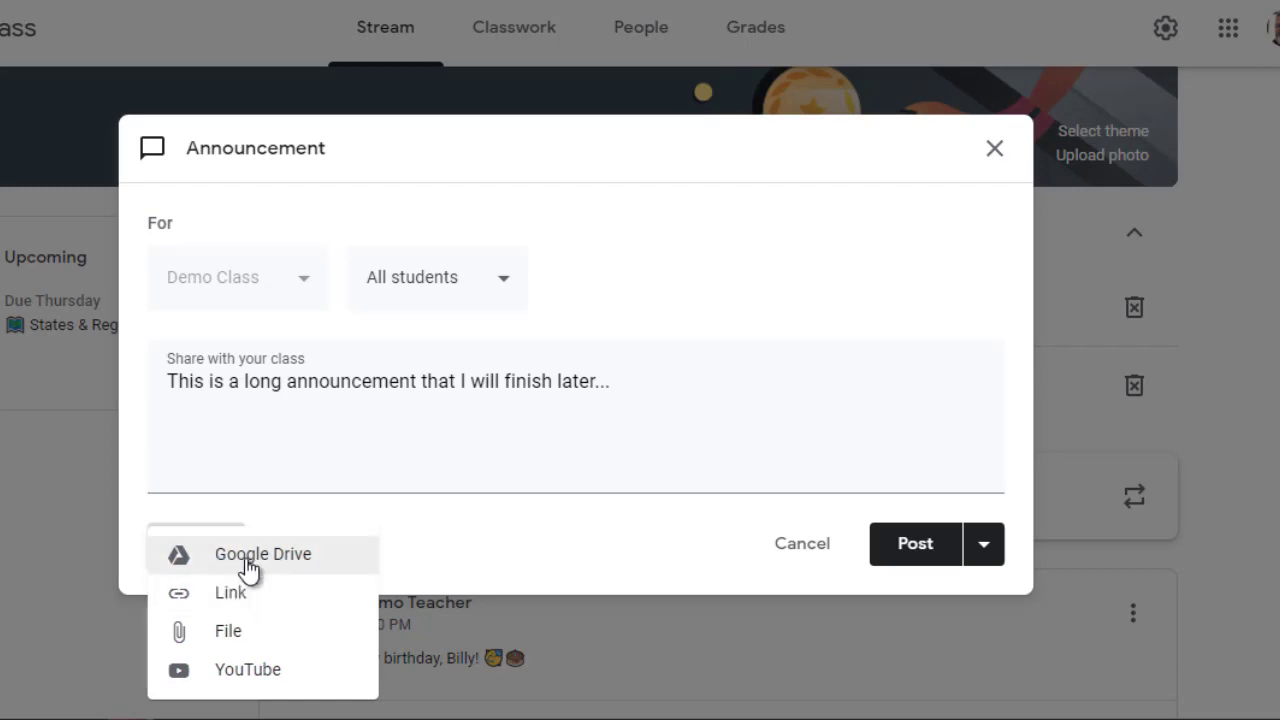
click(247, 565)
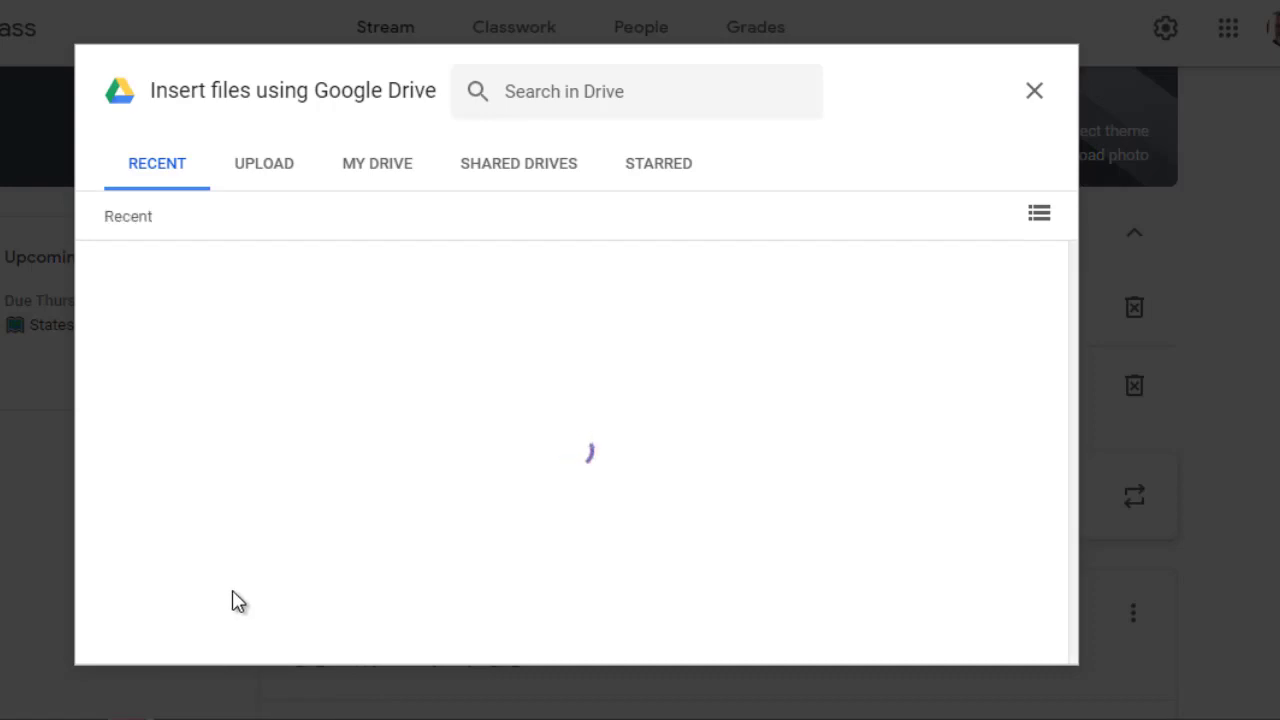
click(468, 465)
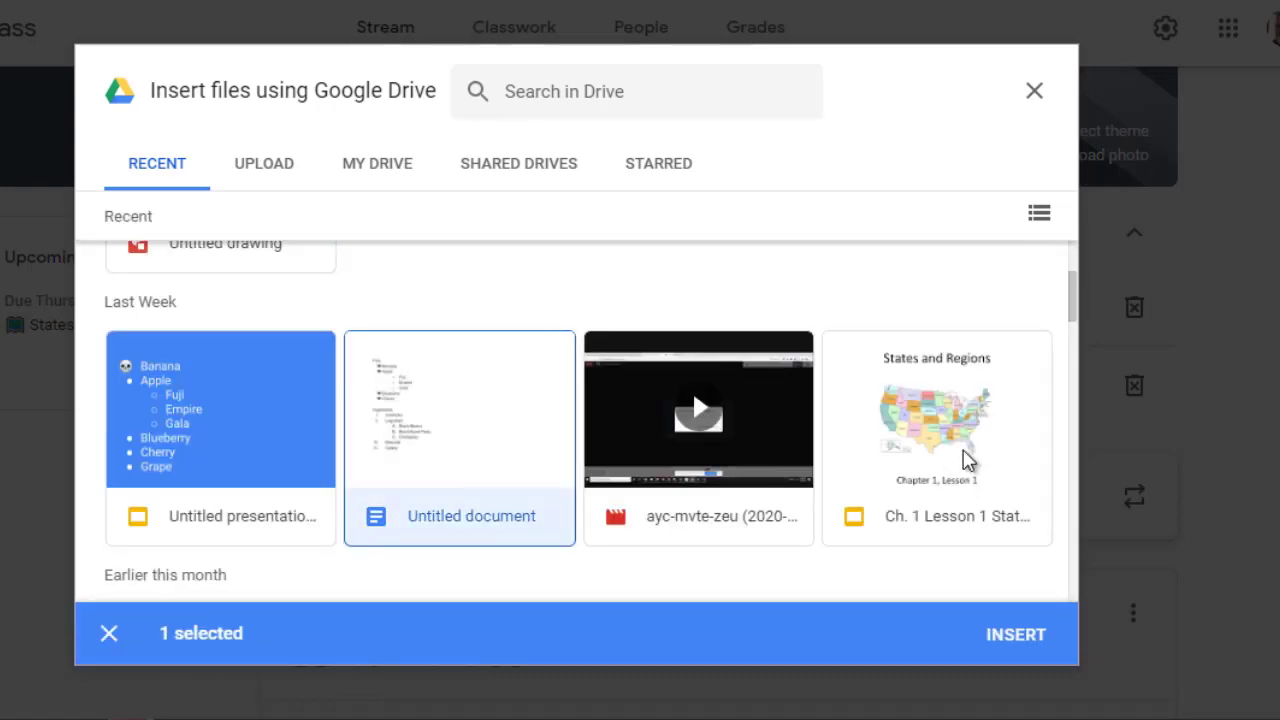
click(945, 478)
click(462, 472)
click(1016, 634)
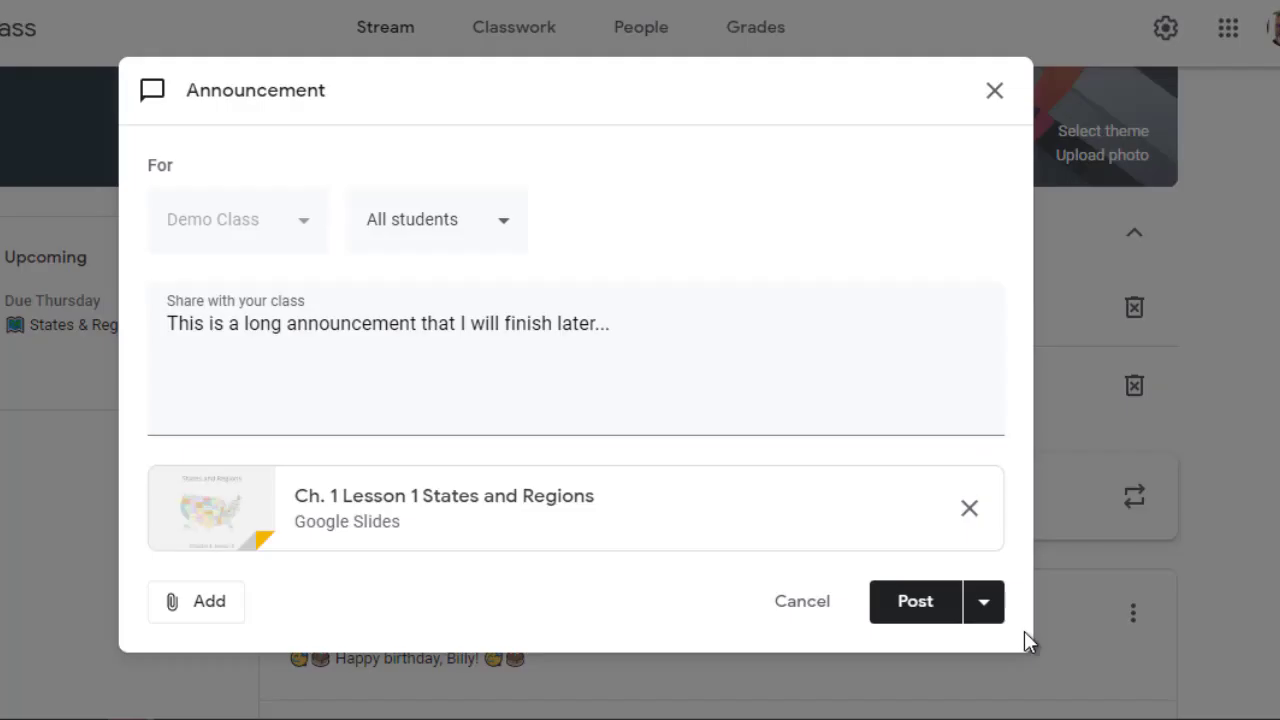
click(234, 612)
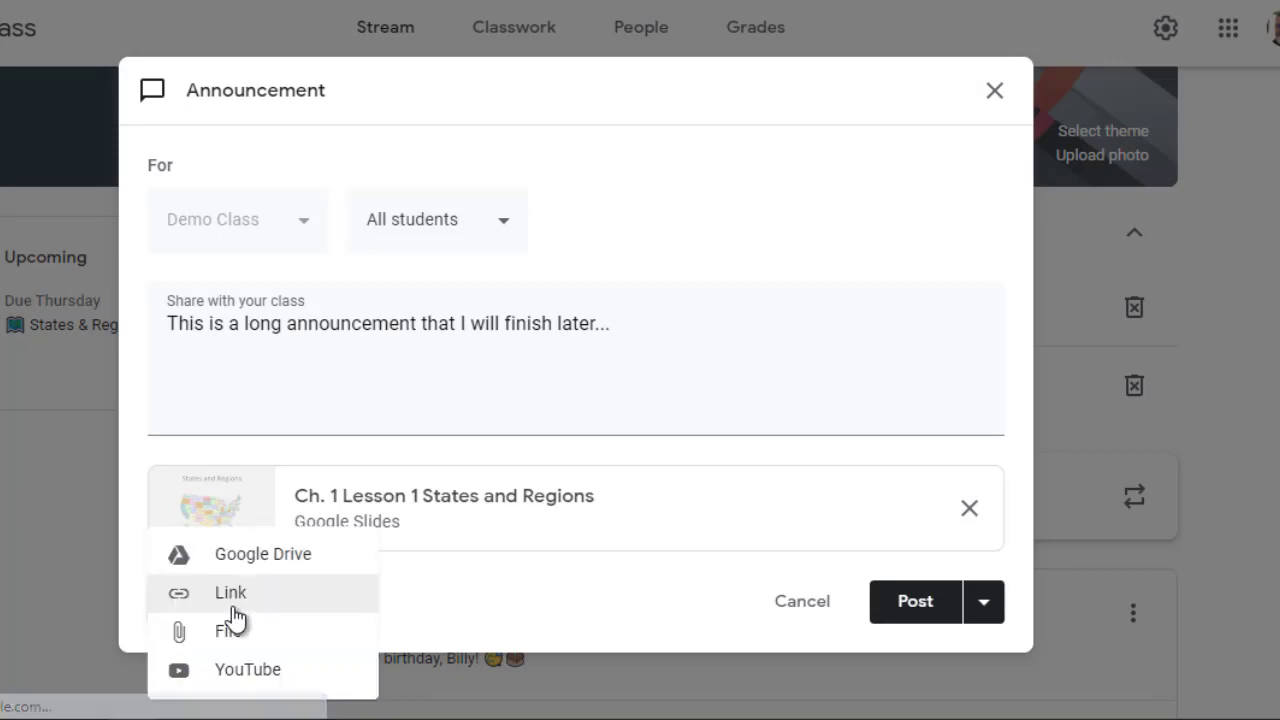
click(255, 605)
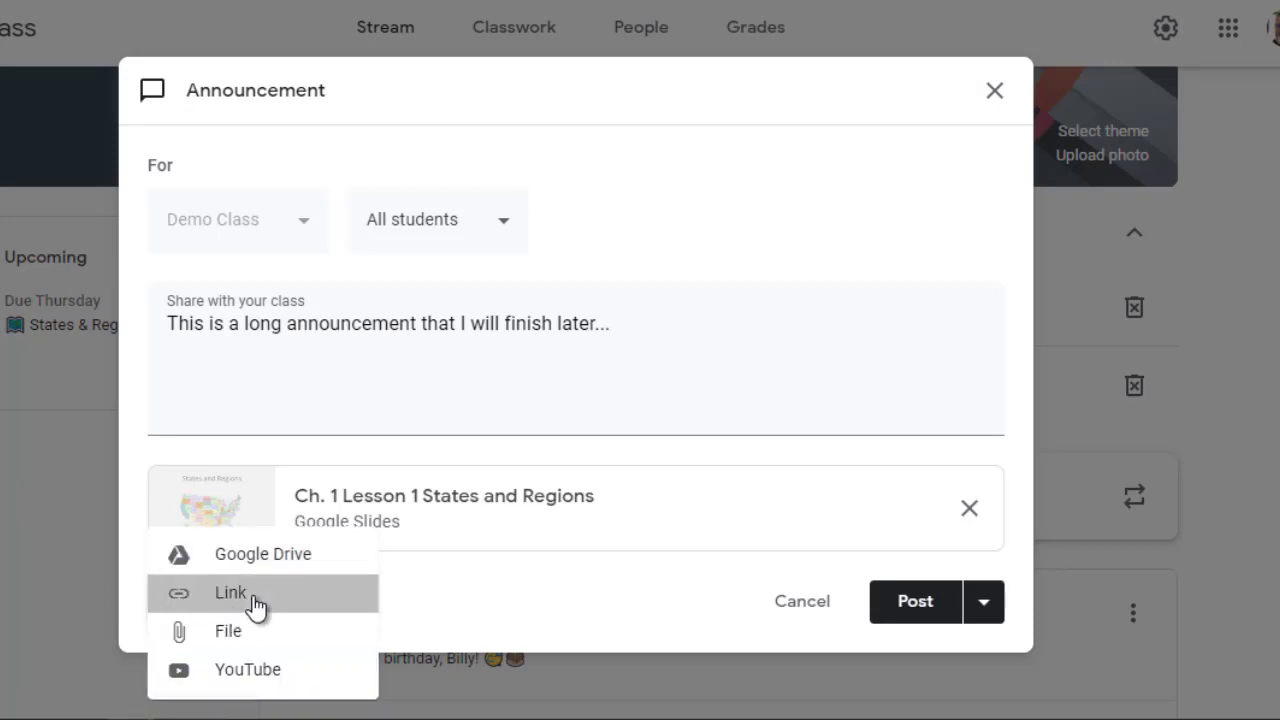
text(https://www.emojicopy.com/)
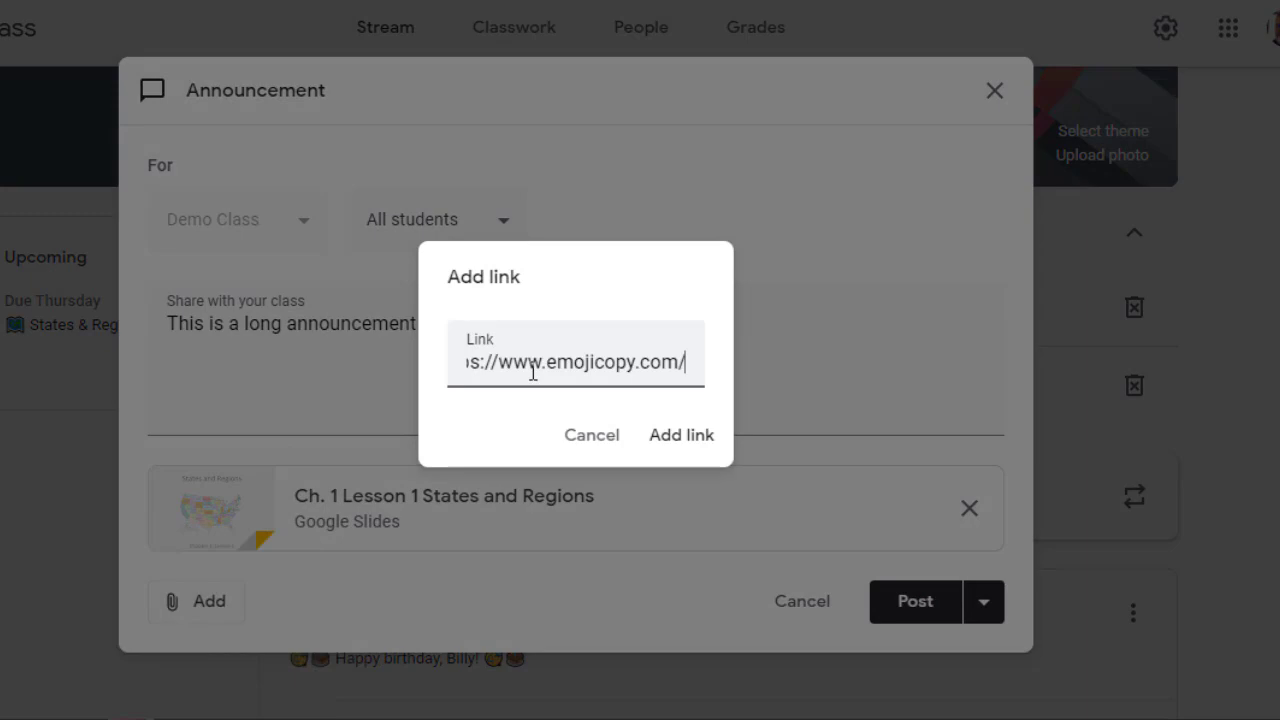
click(709, 443)
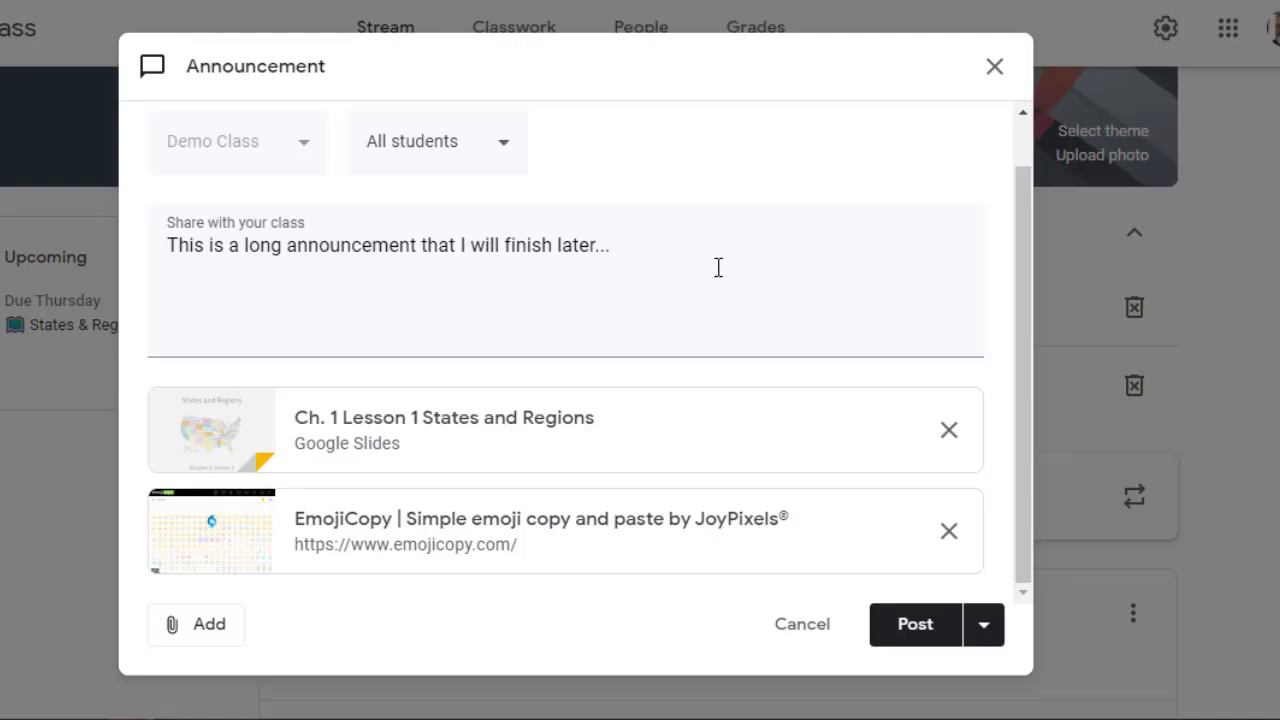
Step: Upload an image file from the computer as a further attachment to the draft announcement
click(219, 632)
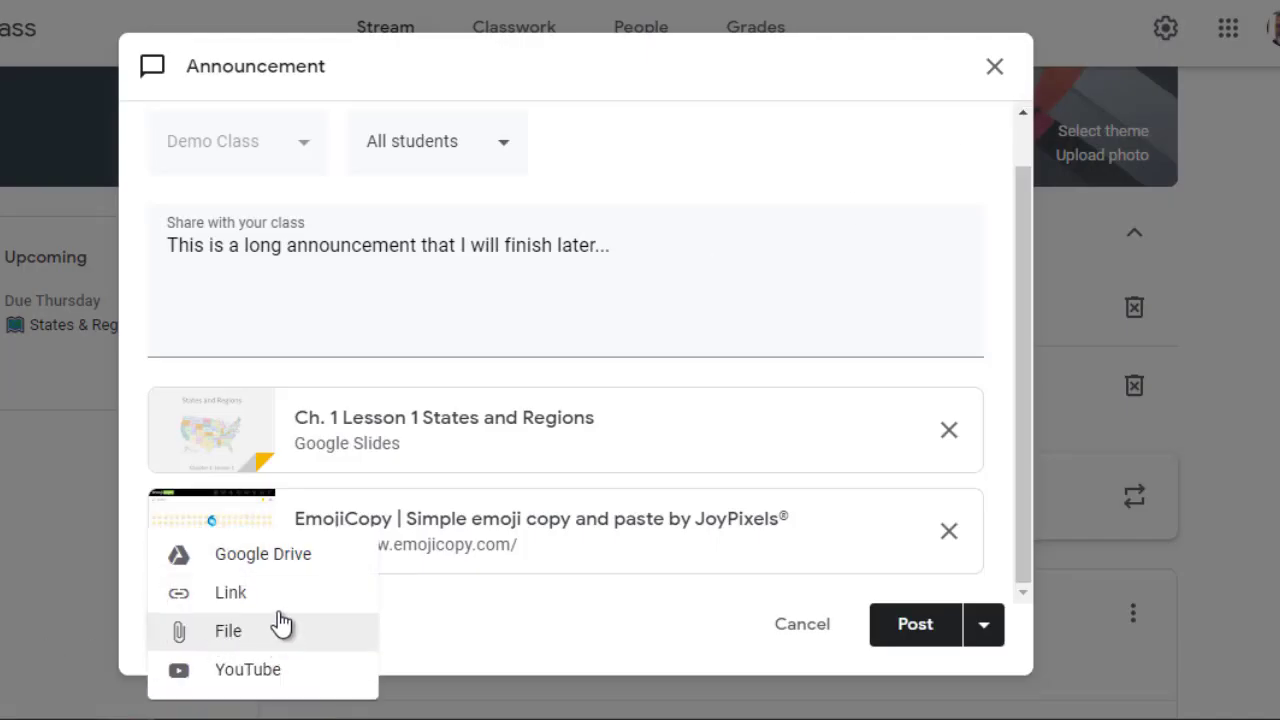
click(255, 636)
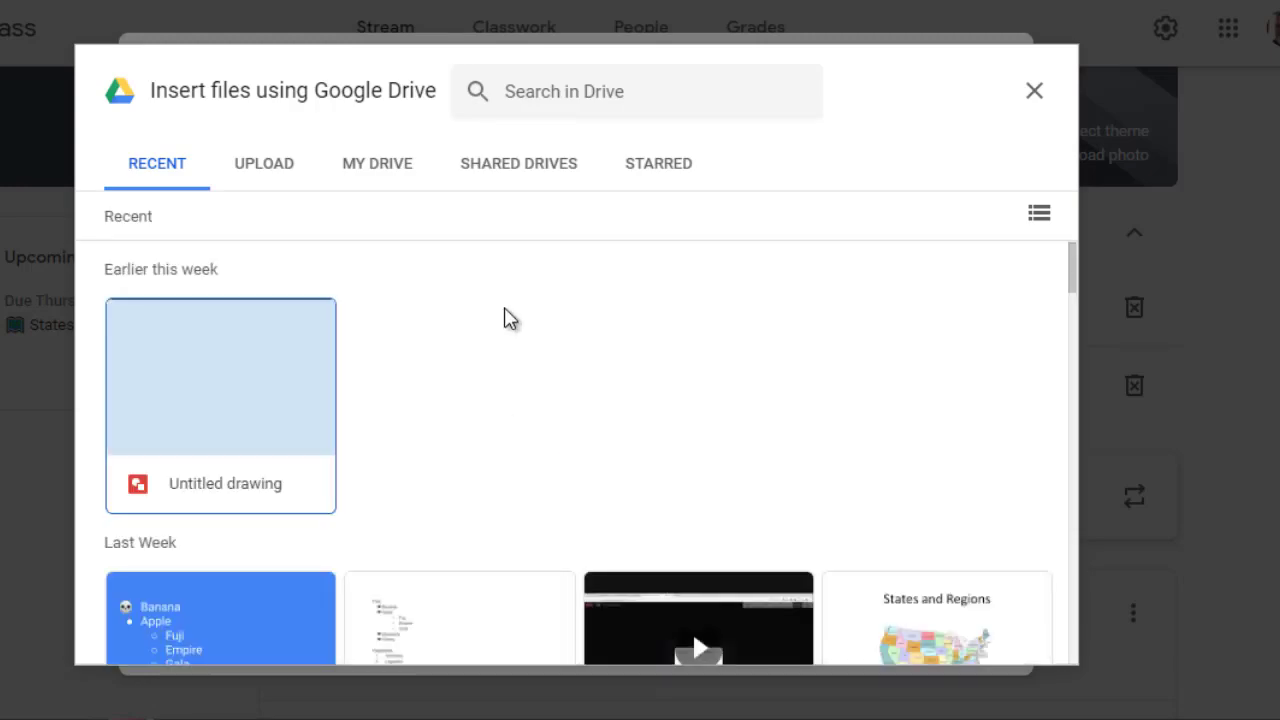
click(266, 164)
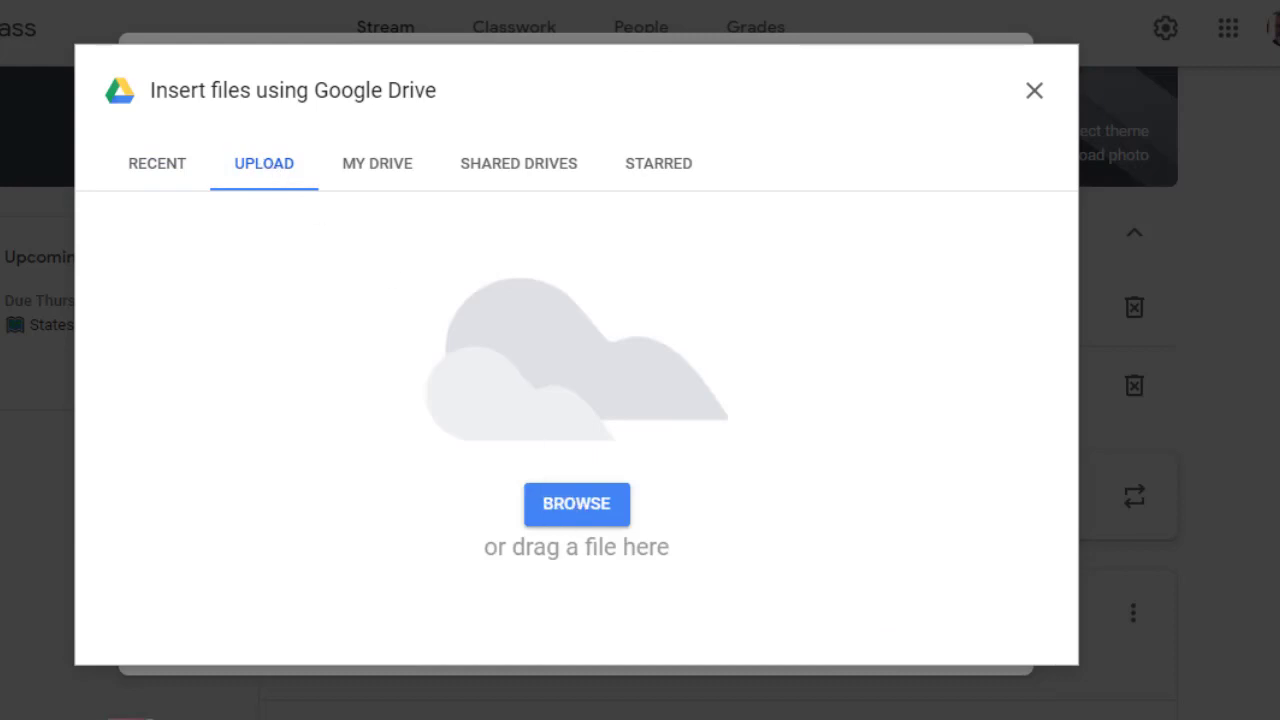
drag(1279, 600, 614, 401)
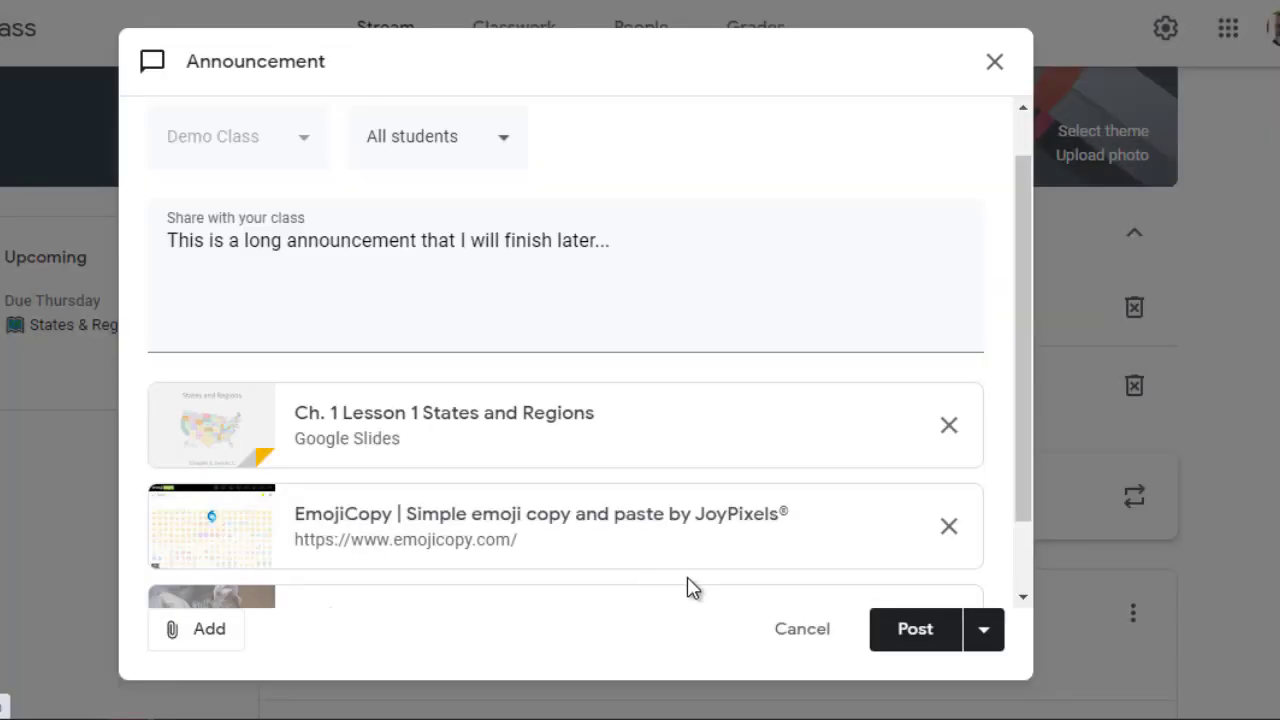
click(220, 640)
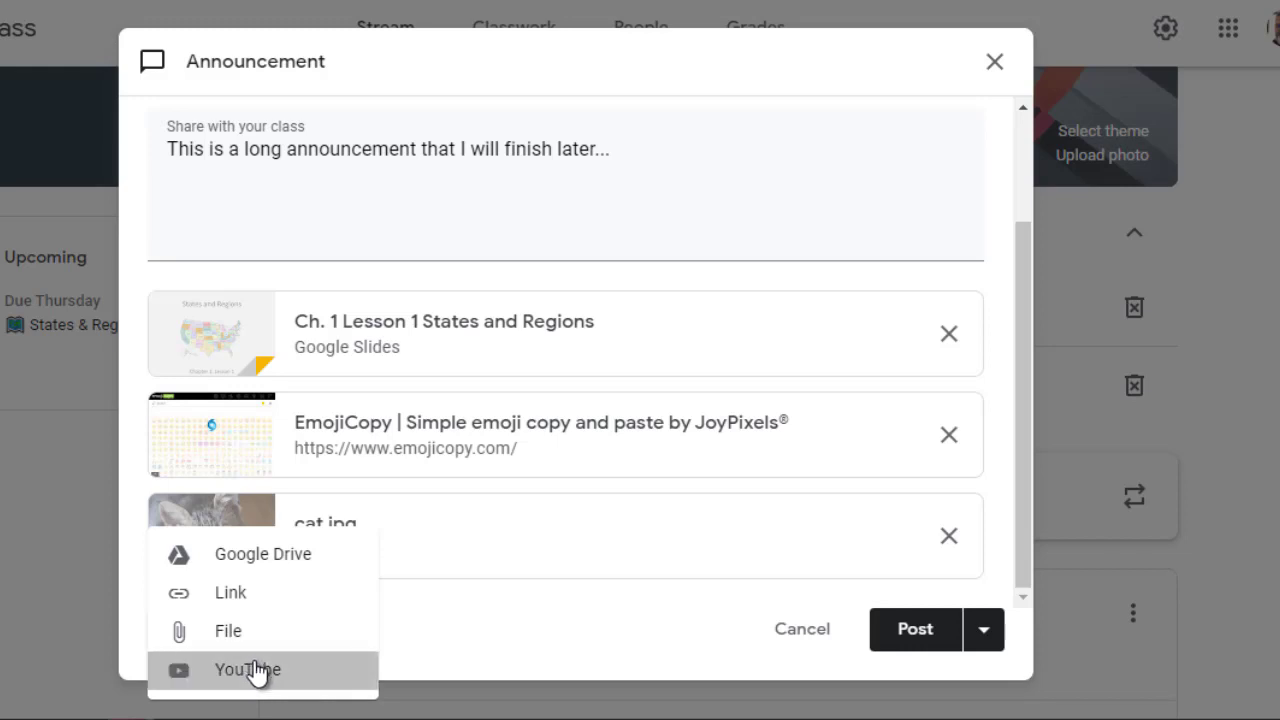
click(252, 669)
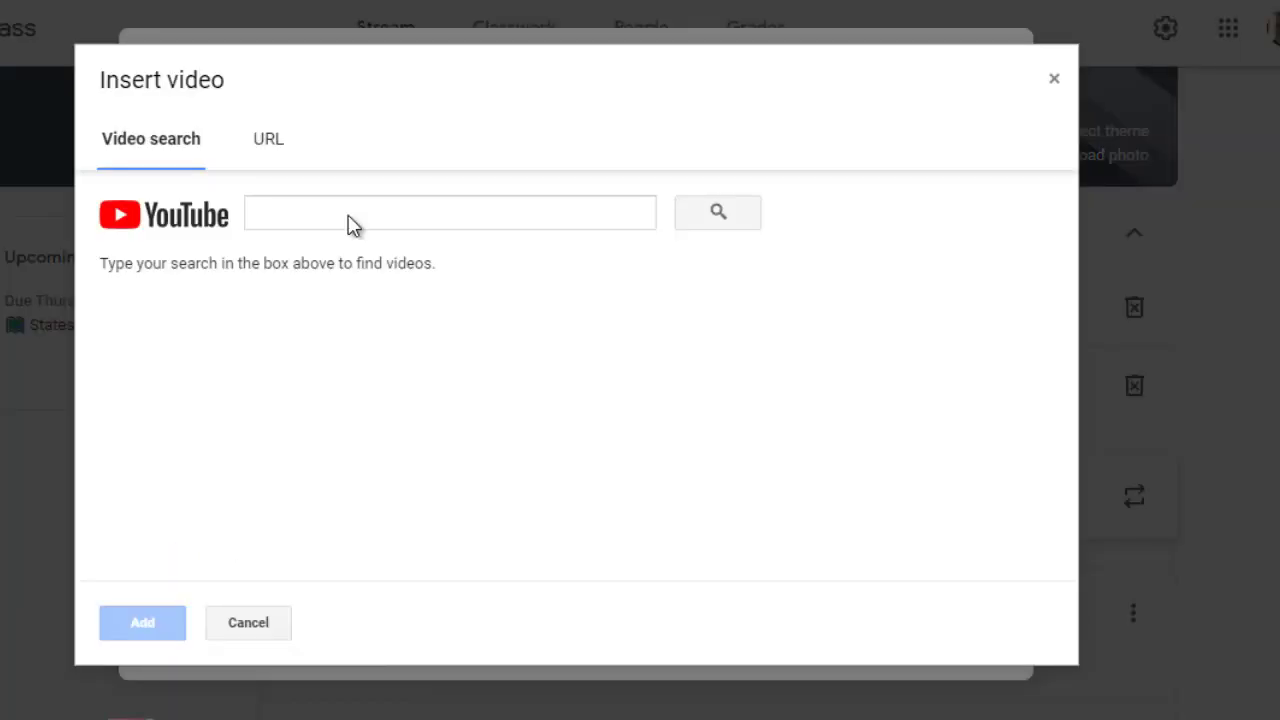
click(268, 140)
text(https://www.youtube.com/watch?v=88dNZxeZbo)
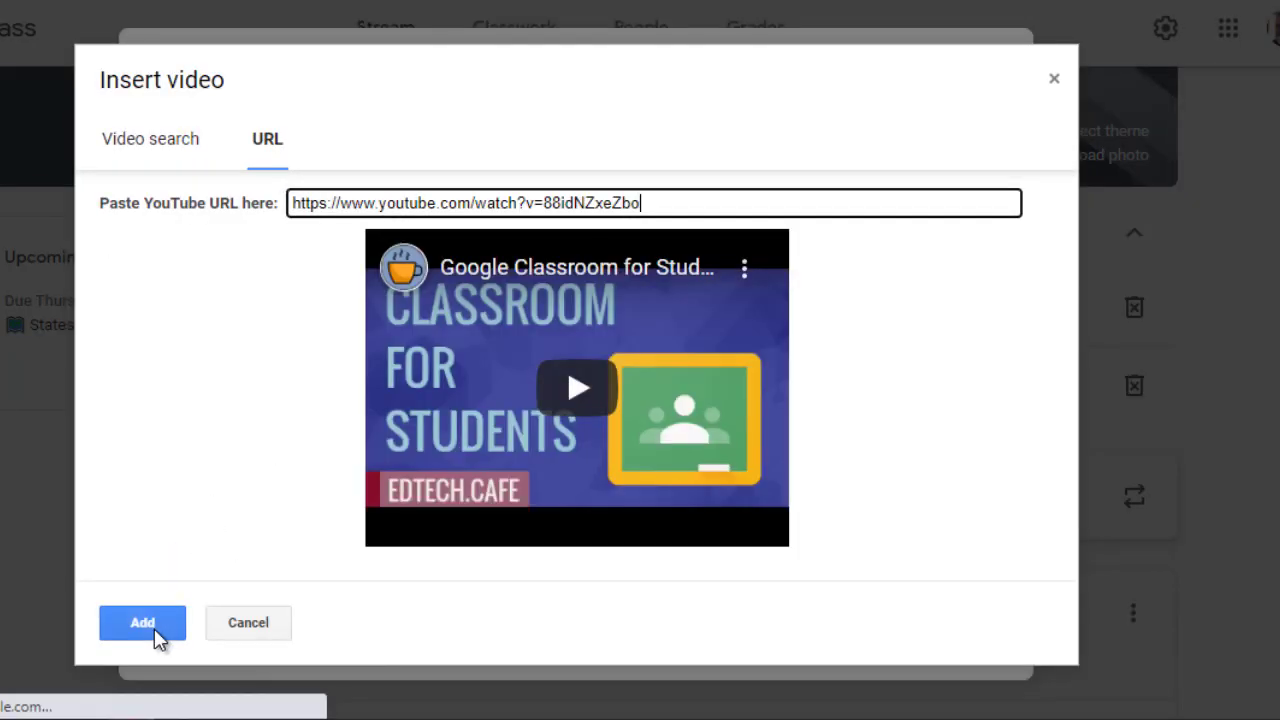
click(157, 630)
scroll(990, 340, down, 2)
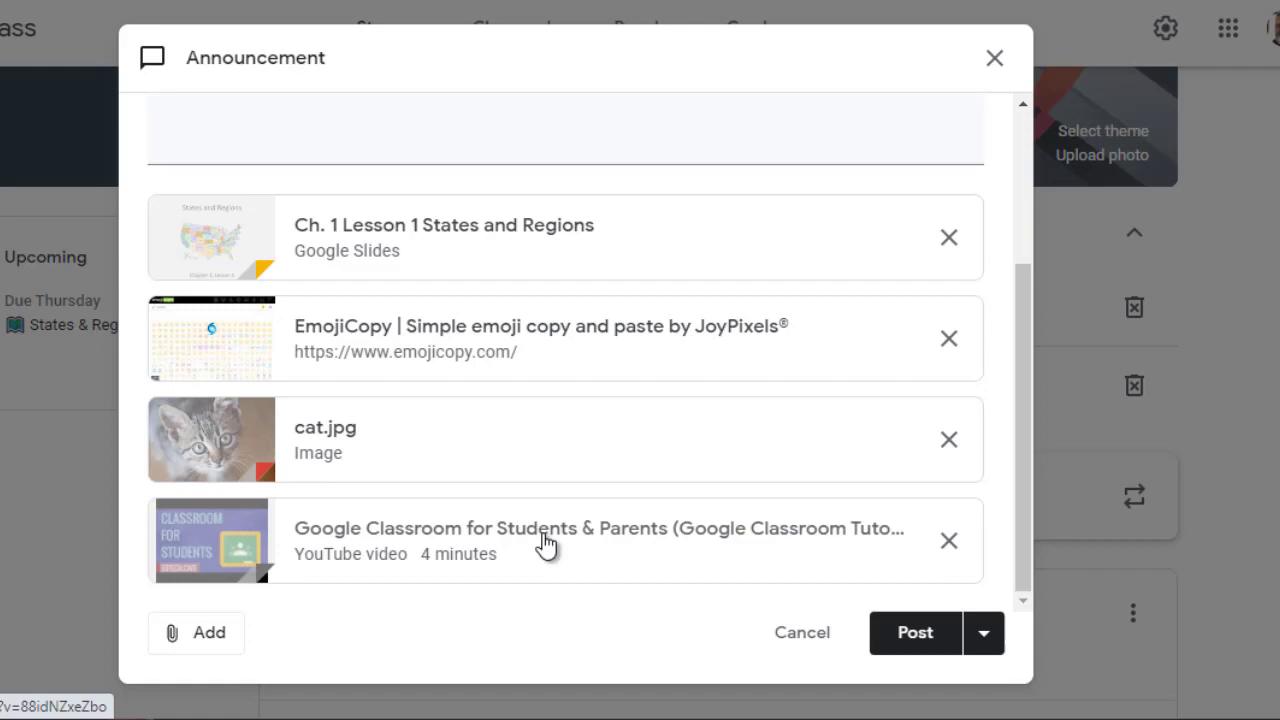
Step: Review the announcement's attachments and save the announcement as a draft
scroll(578, 447, up, 3)
scroll(652, 529, down, 3)
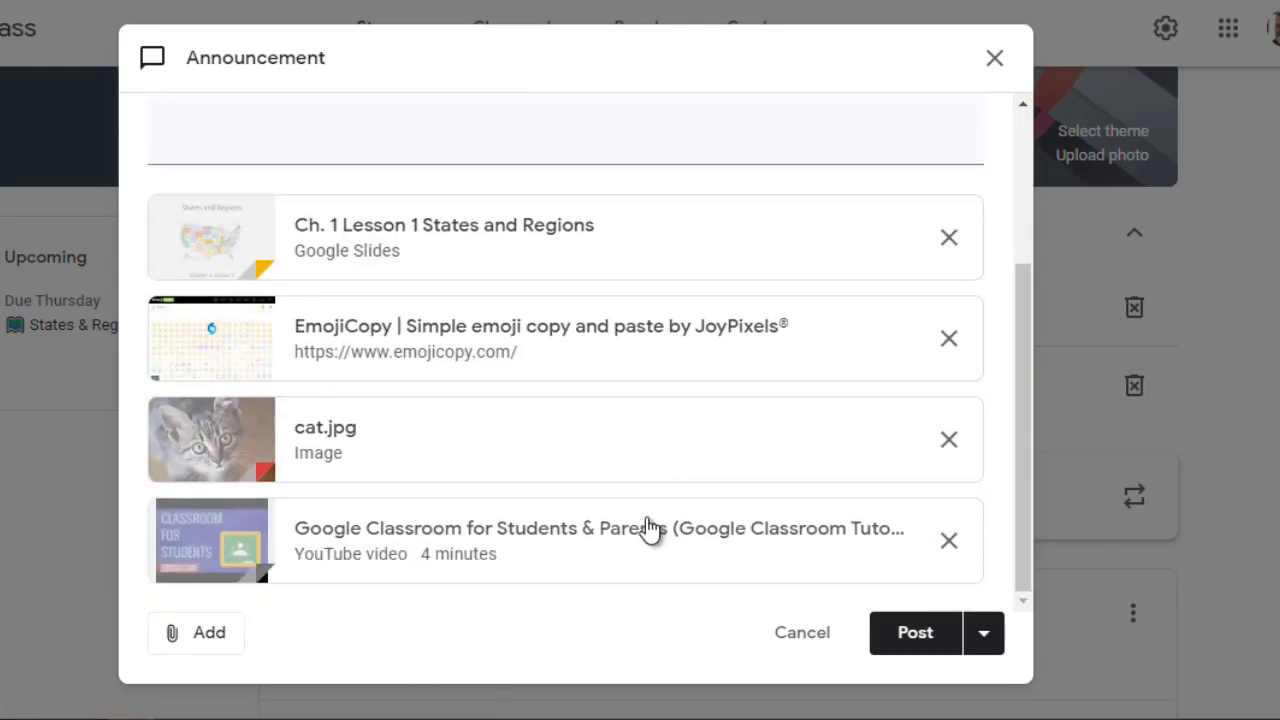
click(983, 632)
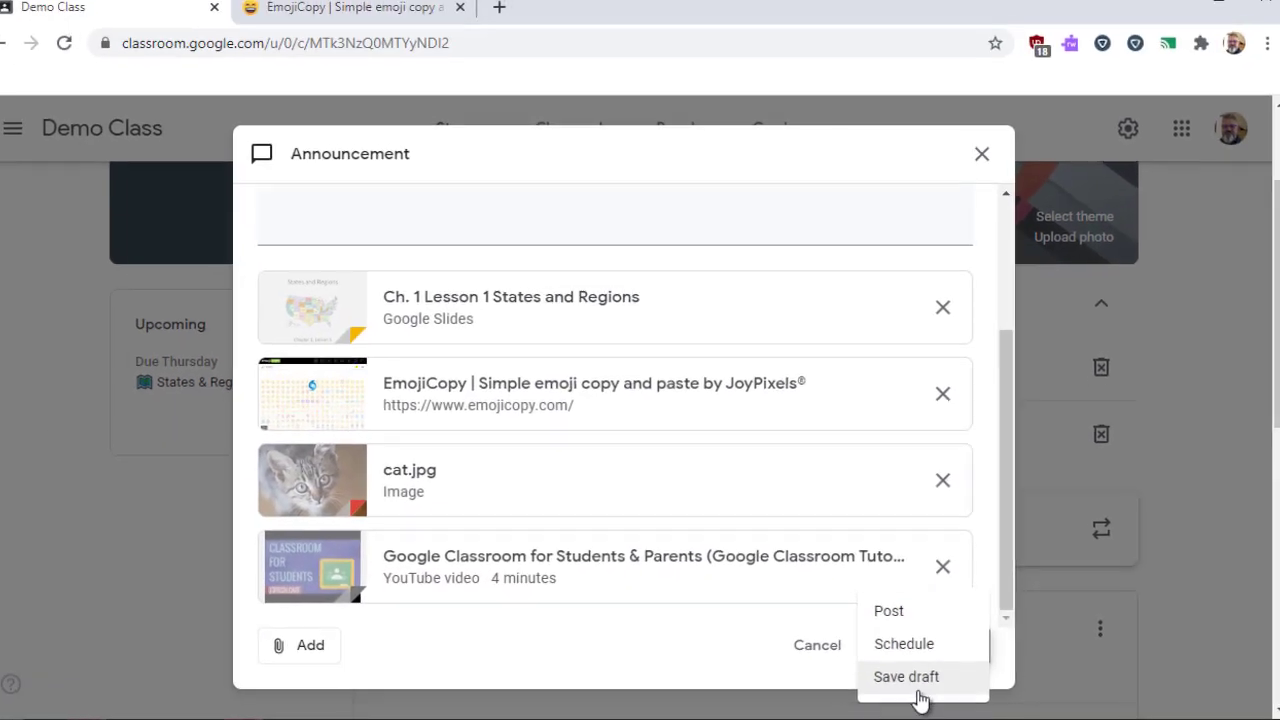
click(940, 670)
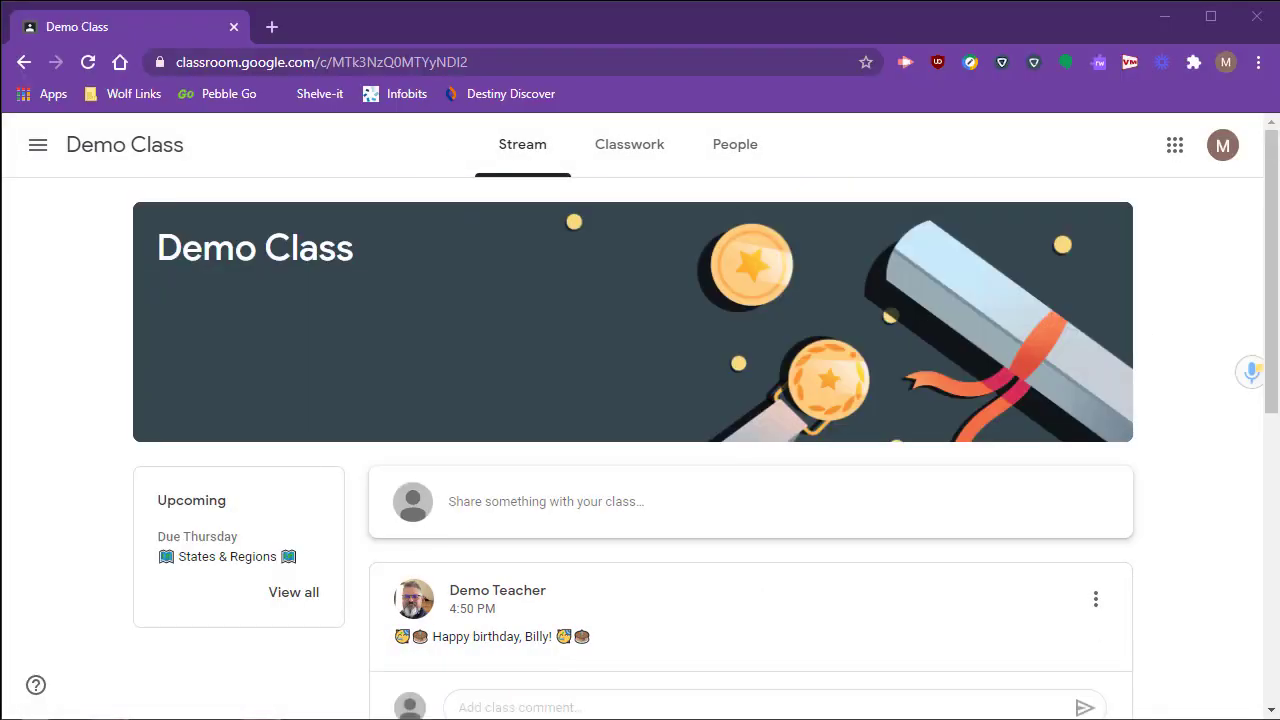
Step: In the student's view of Demo Class, post "Hello everyone!" to the stream
click(606, 505)
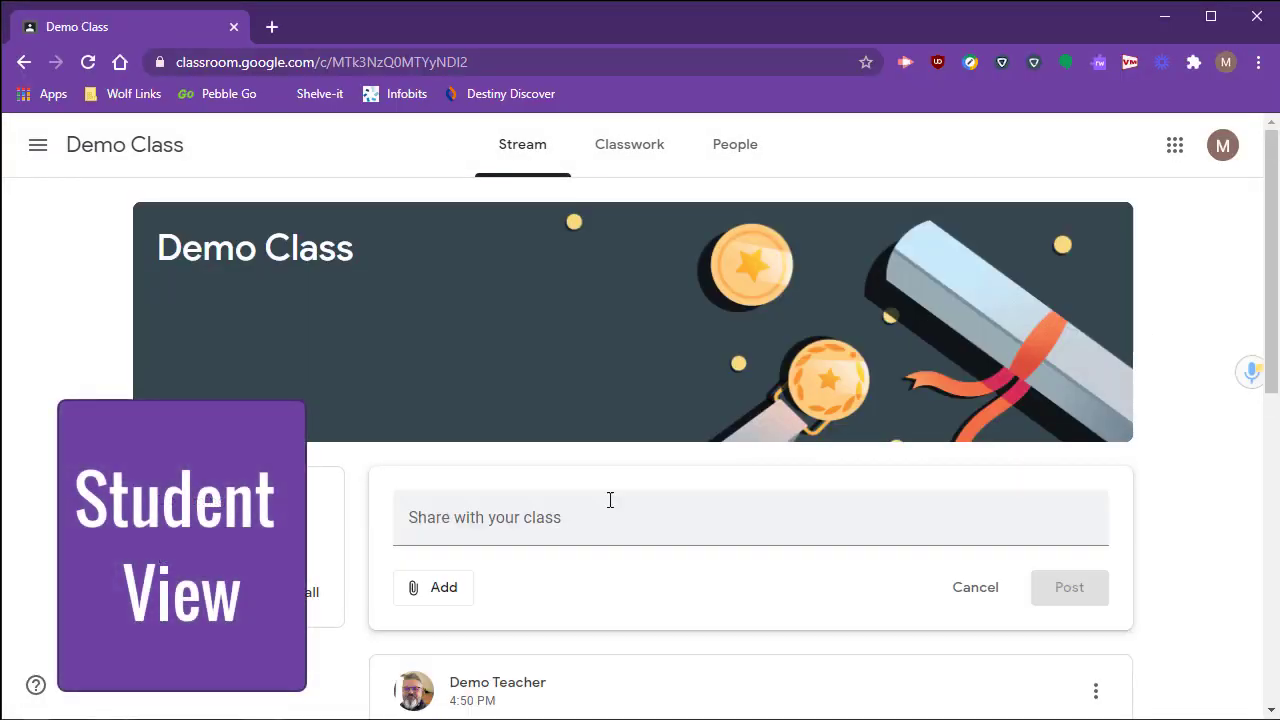
text(Hello e)
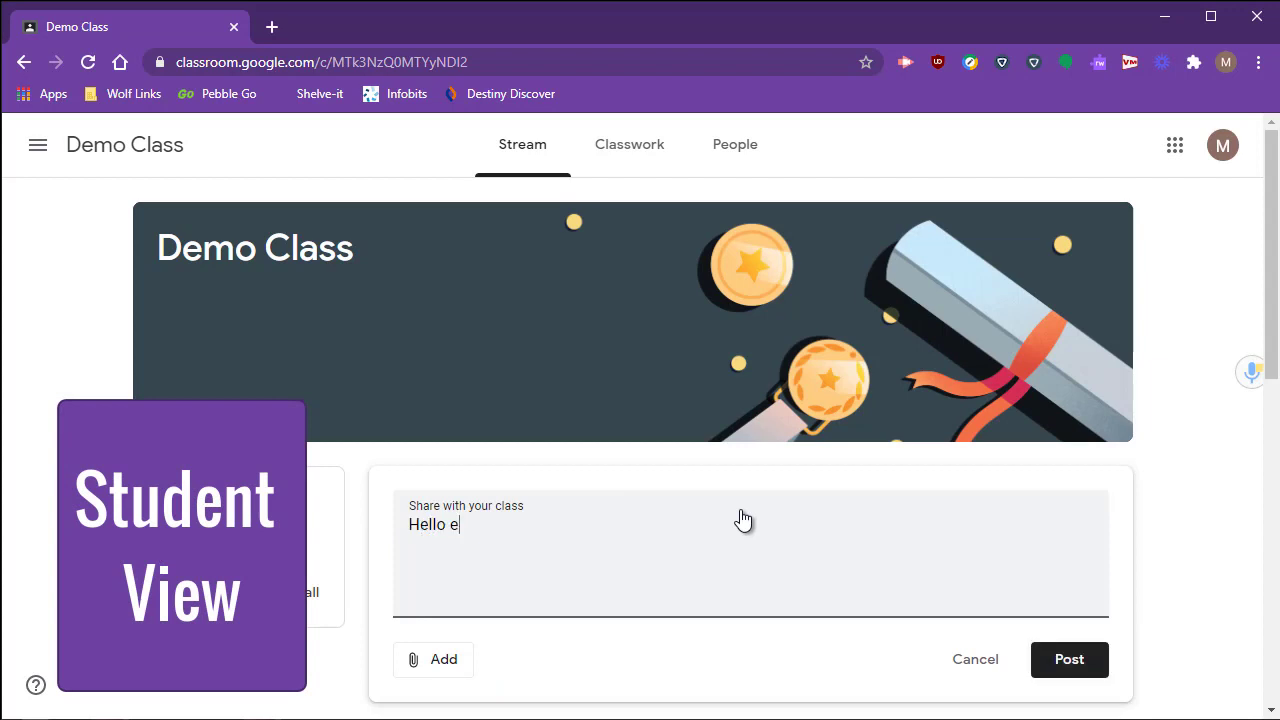
text(veryone!)
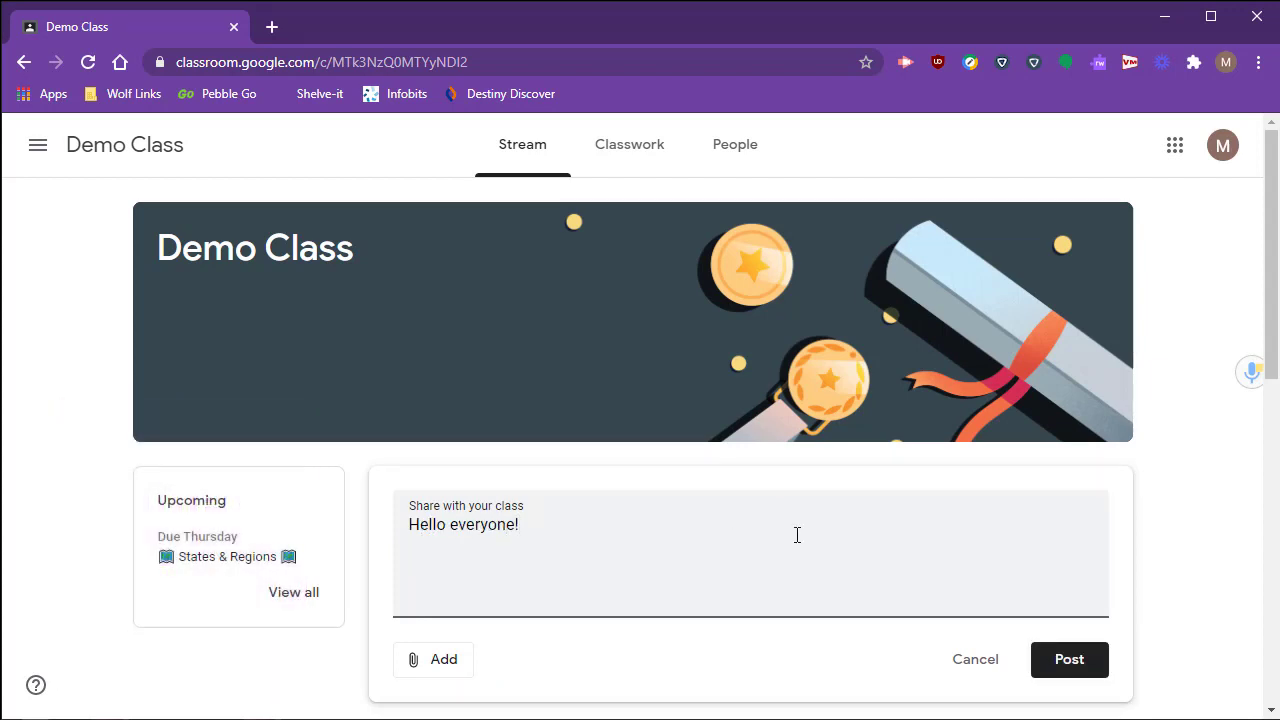
click(1069, 659)
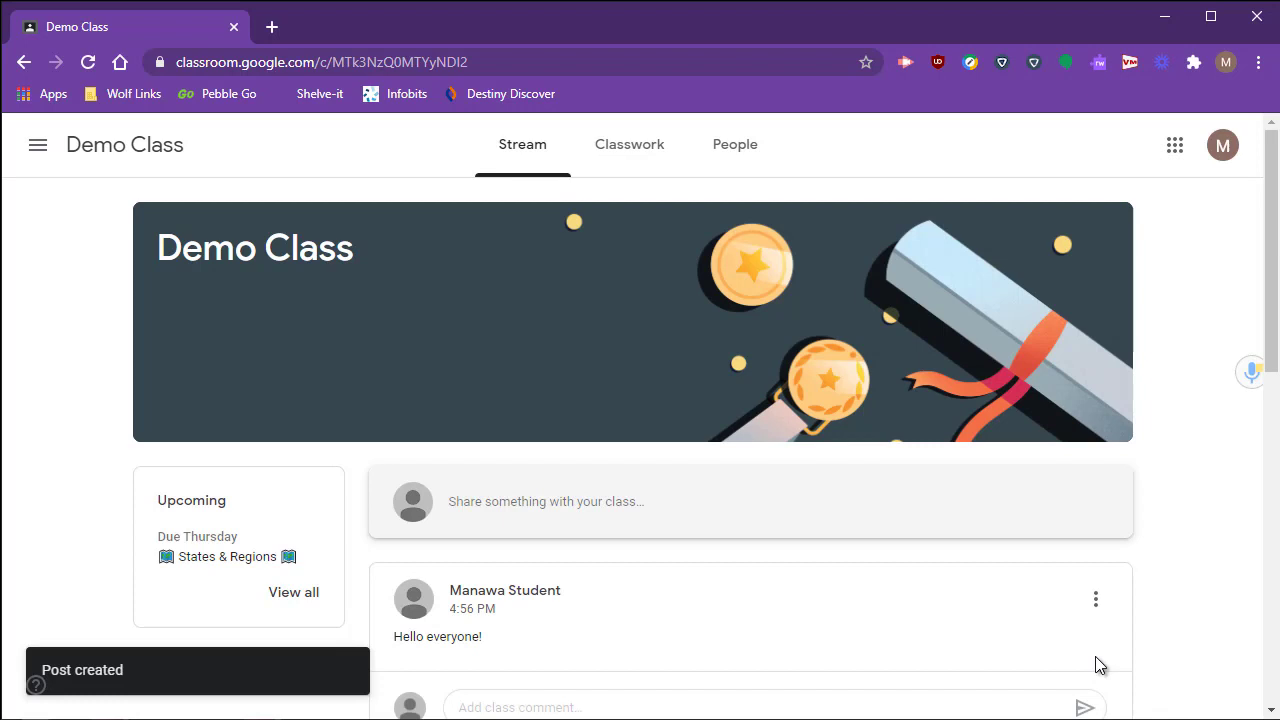
scroll(1166, 560, down, 2)
drag(512, 455, 398, 440)
click(589, 445)
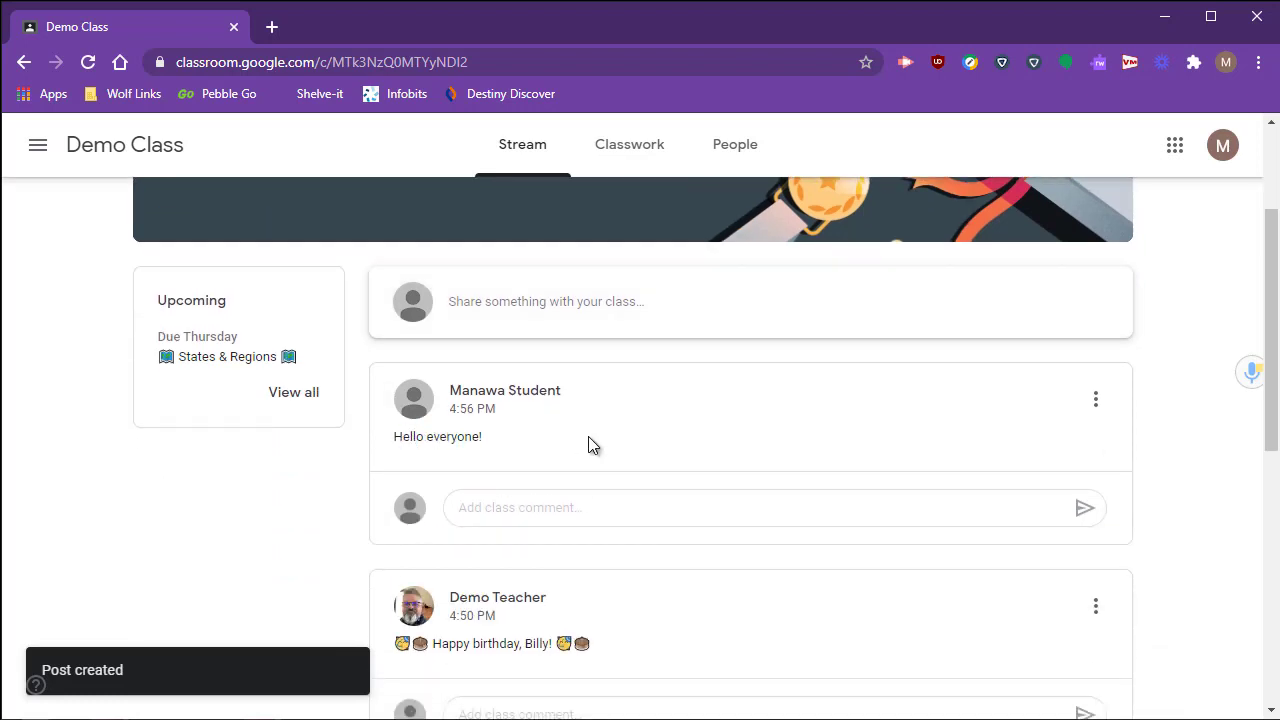
Step: Add the class comment "Happy birthday!!" to the teacher's birthday post as the student
scroll(589, 445, down, 3)
click(593, 414)
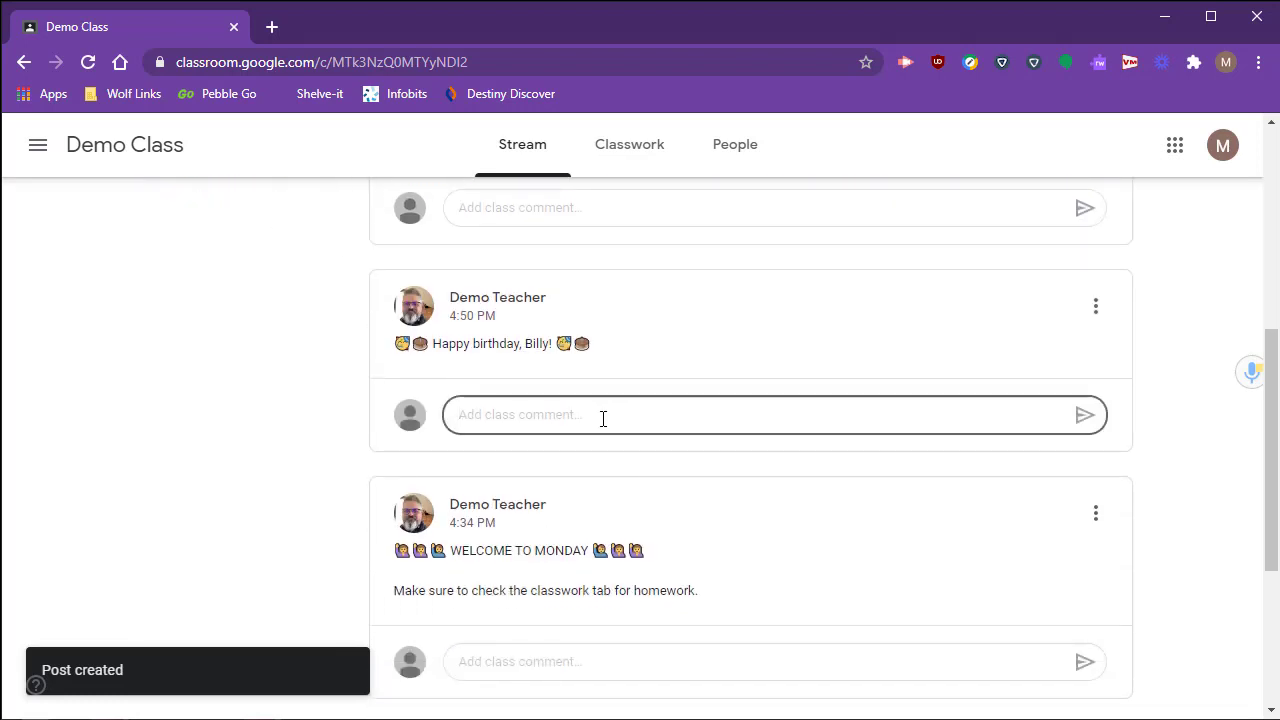
text(Happy birthday!!)
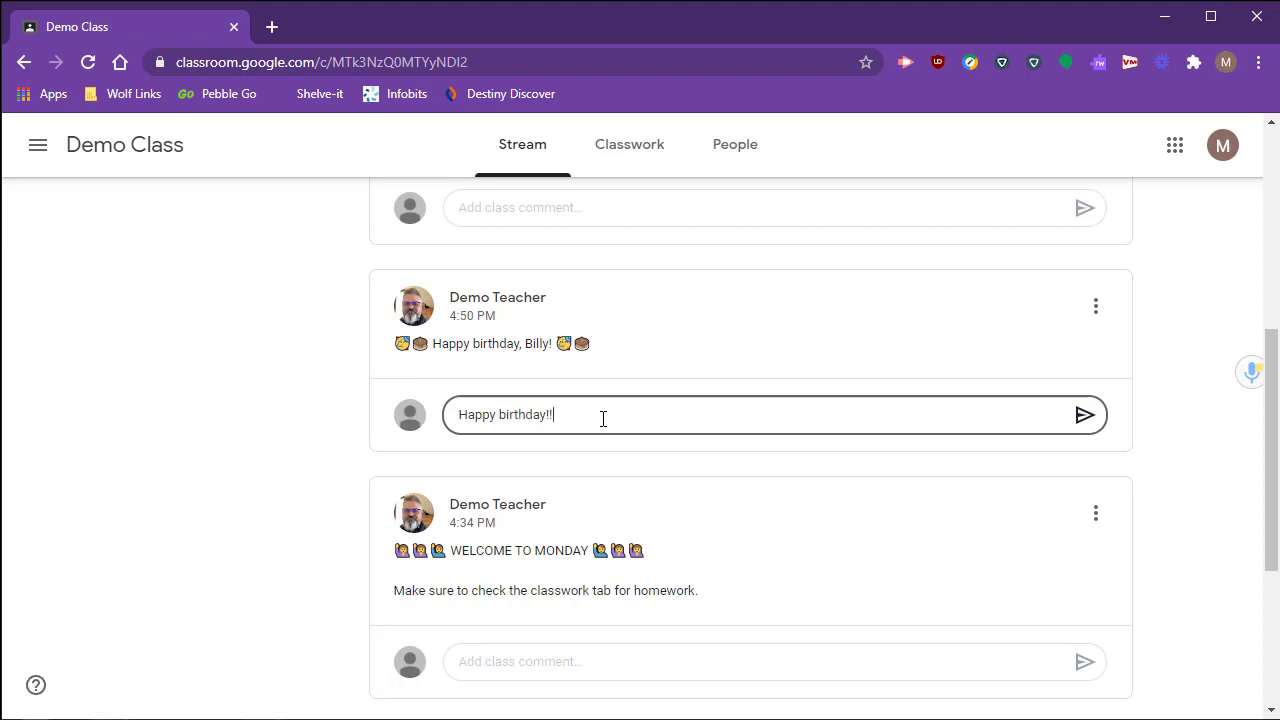
click(1080, 419)
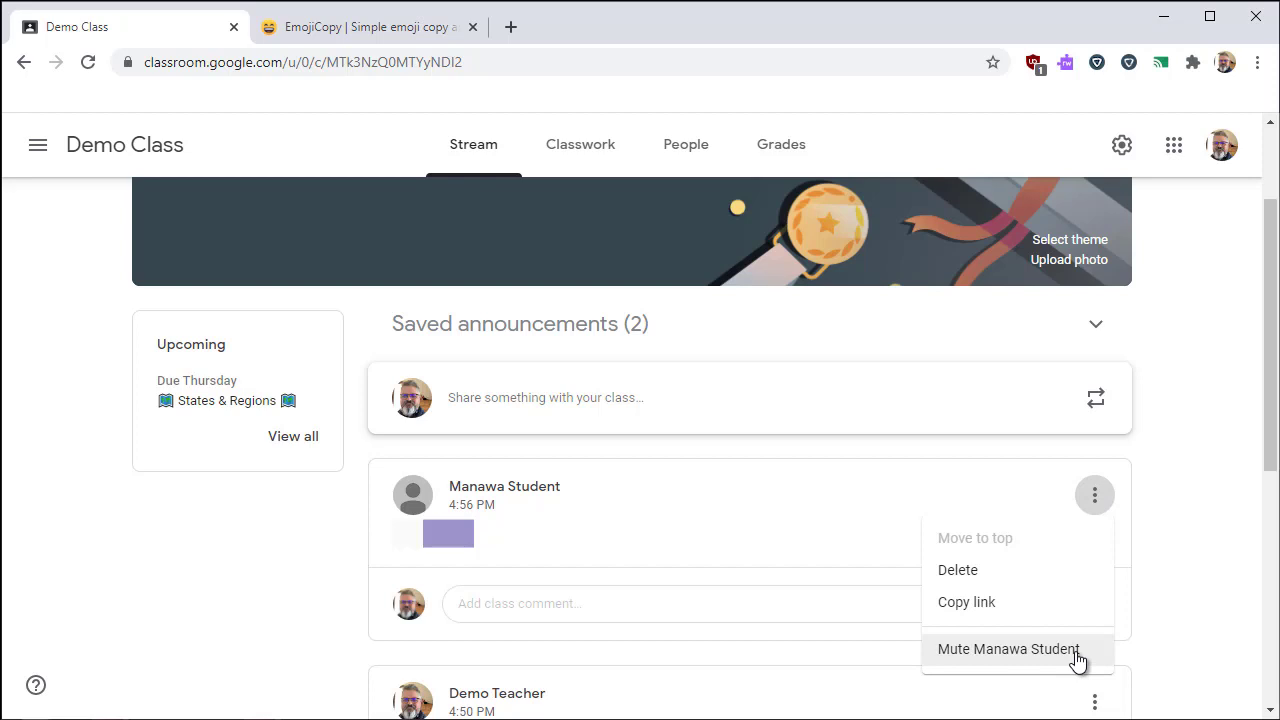
Step: In the teacher's view, mute the student who posted at 4:56 PM without deleting the post, and unmute that student again
click(1000, 652)
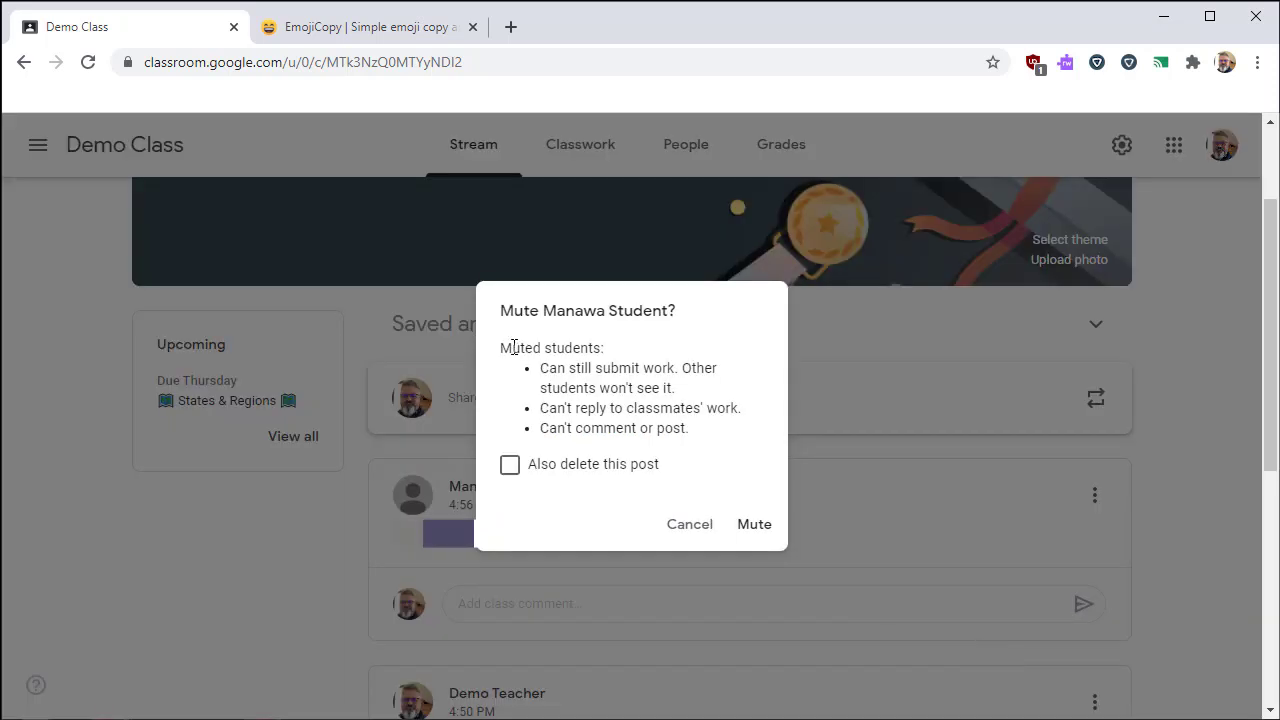
click(755, 526)
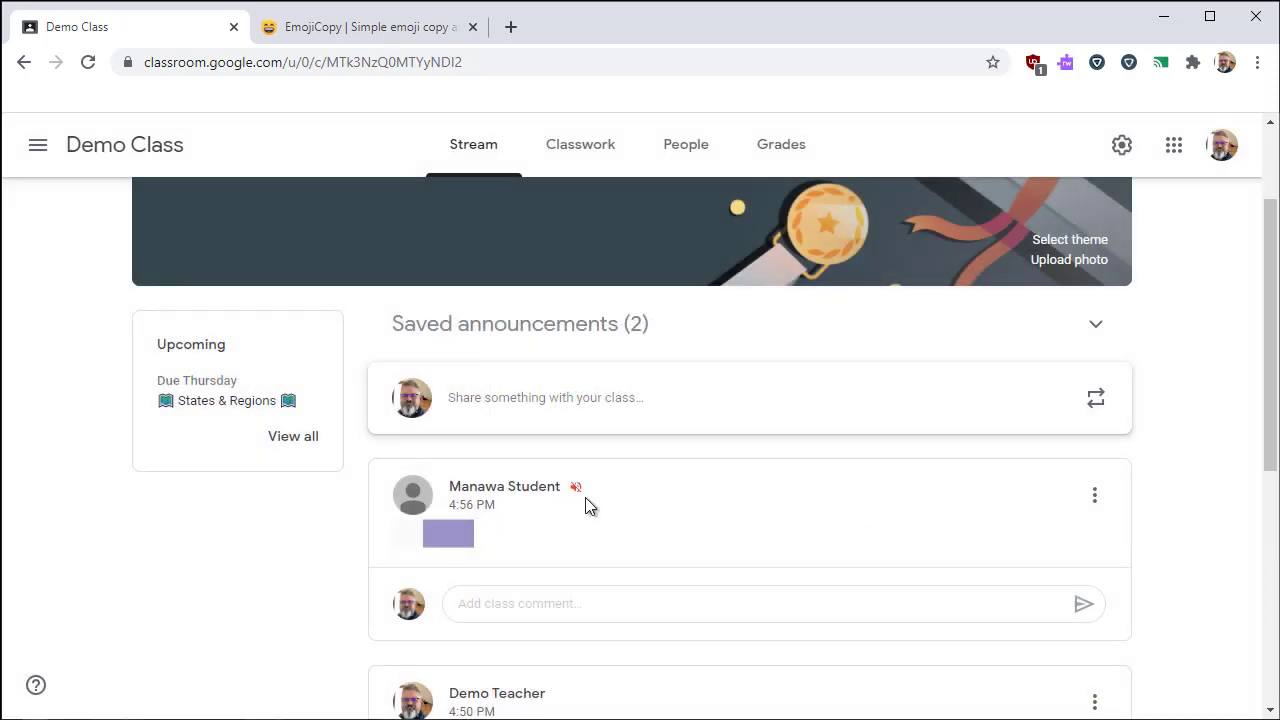
click(1092, 498)
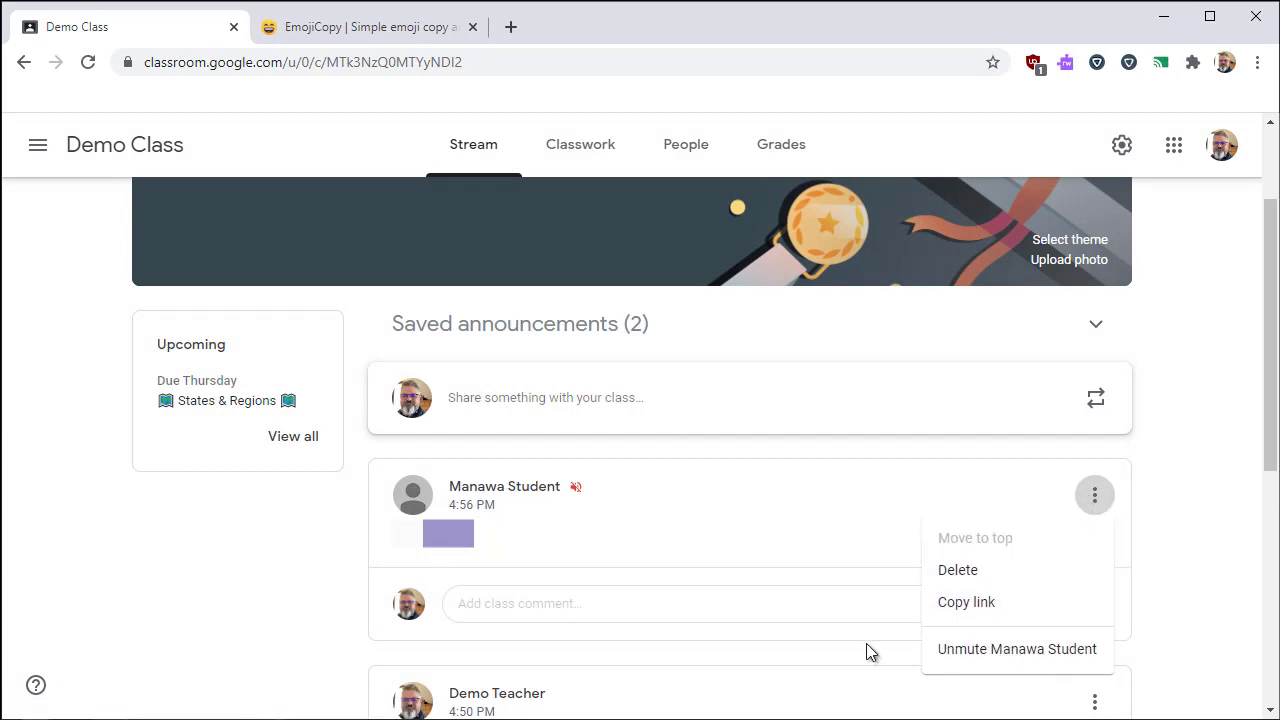
click(1099, 657)
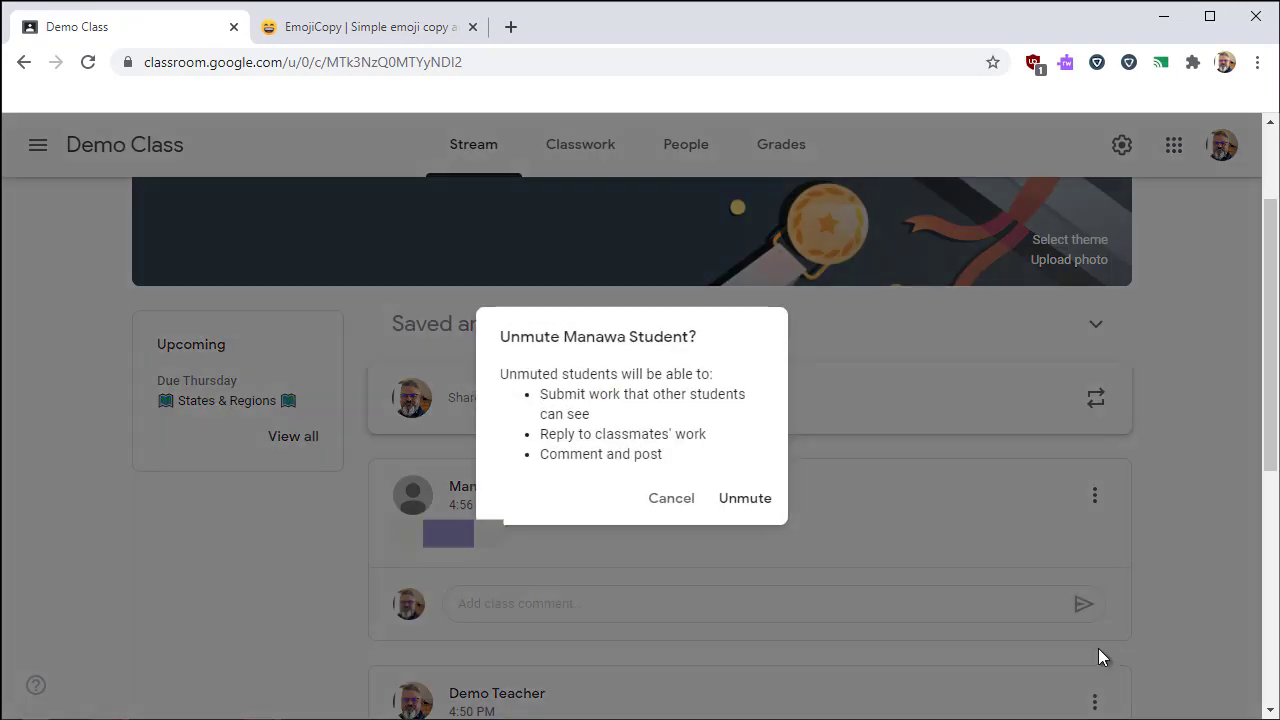
click(743, 500)
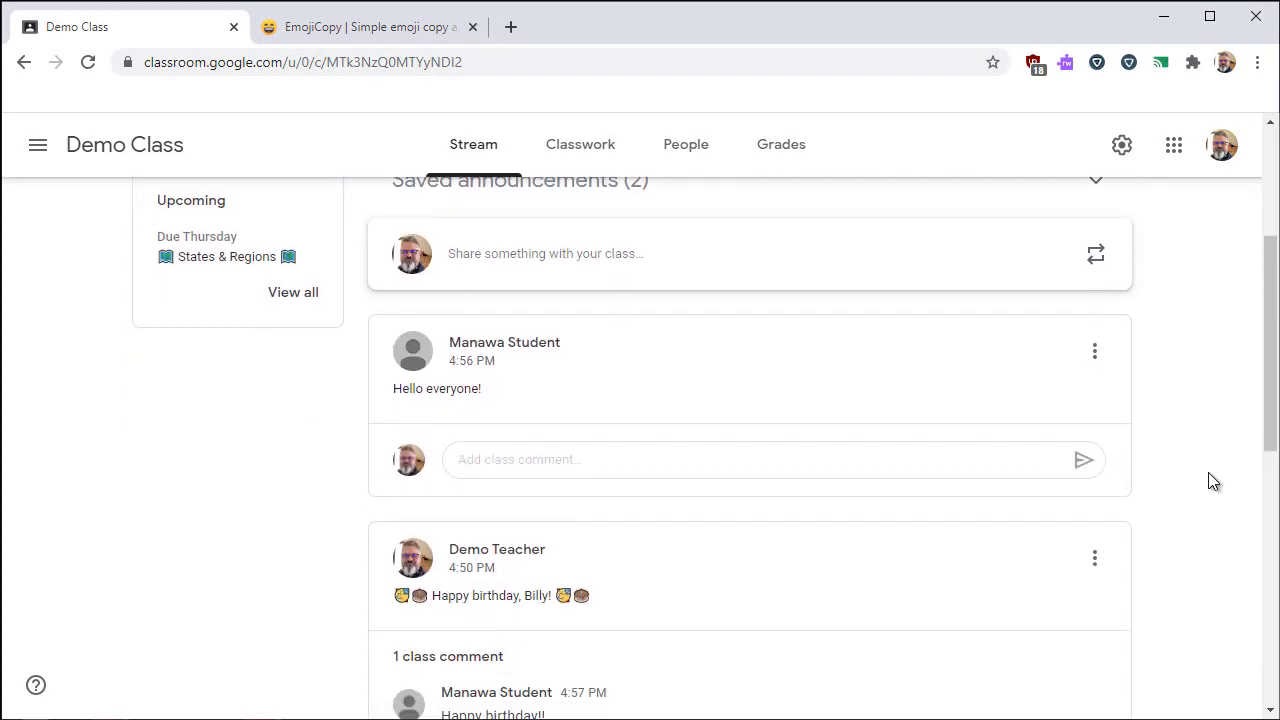
Step: Set the Stream permission in the class settings to "Students can only comment"
scroll(1208, 474, up, 3)
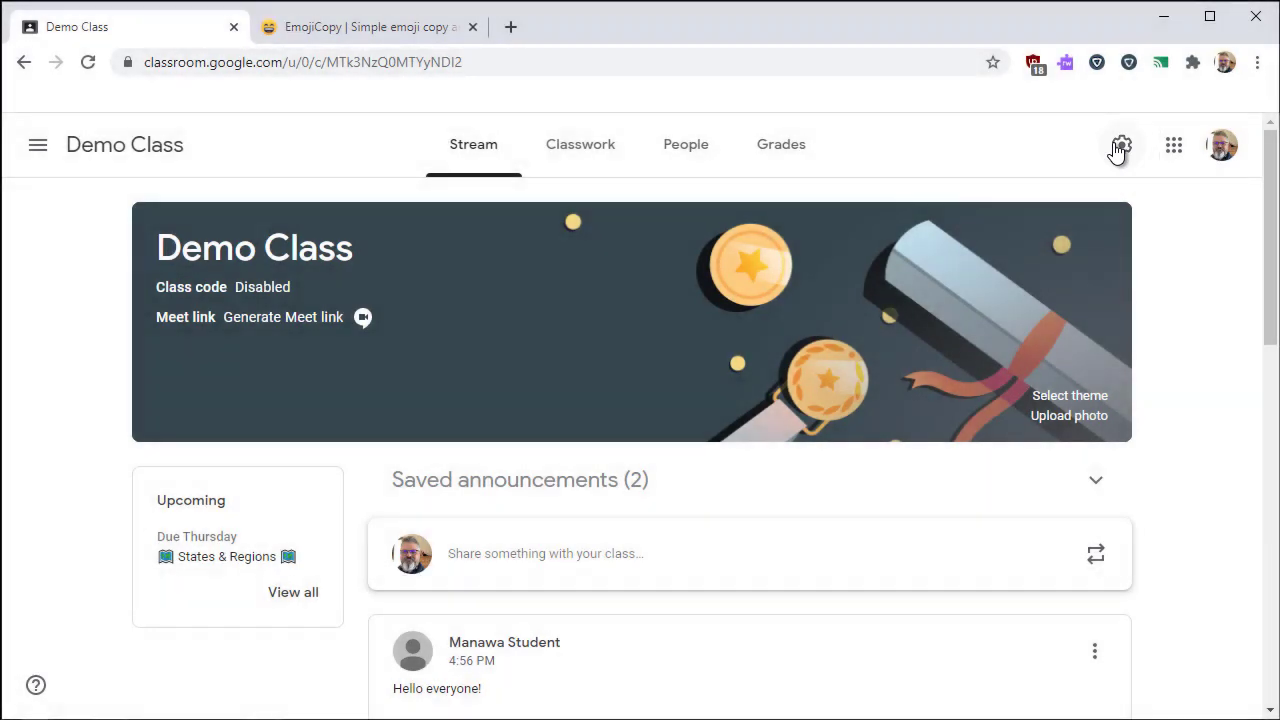
click(1119, 147)
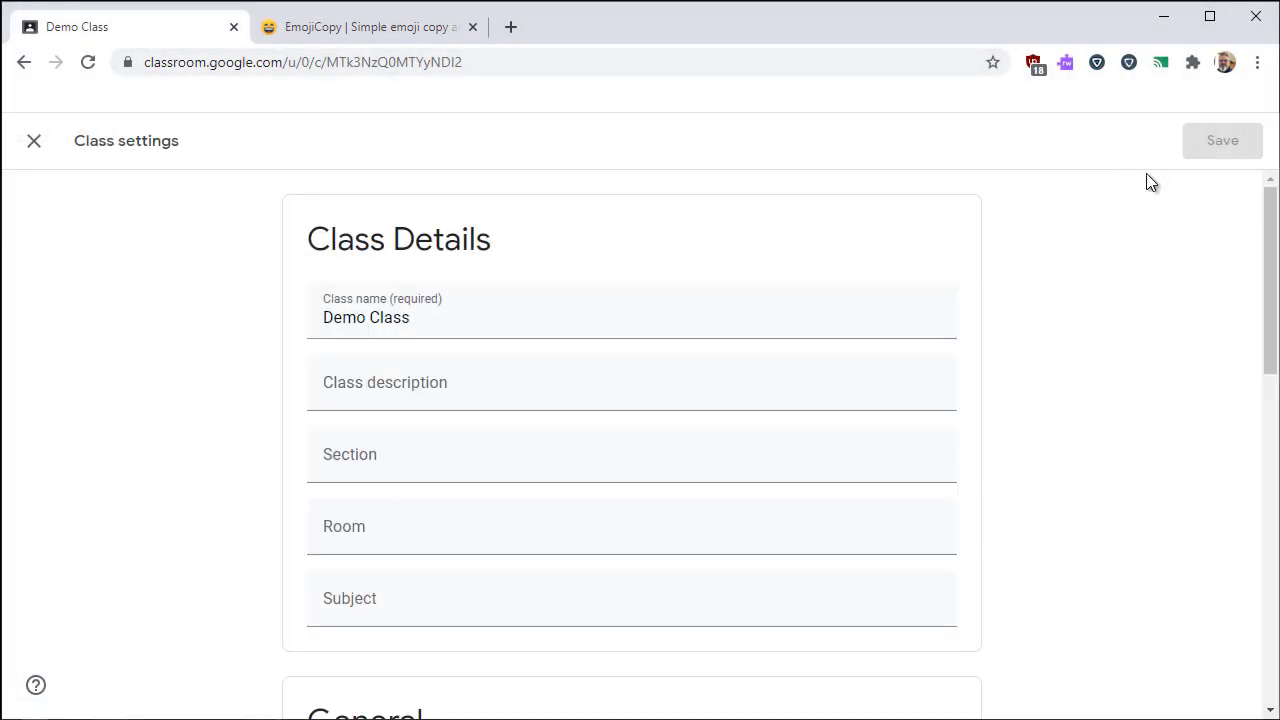
drag(1269, 209, 1248, 378)
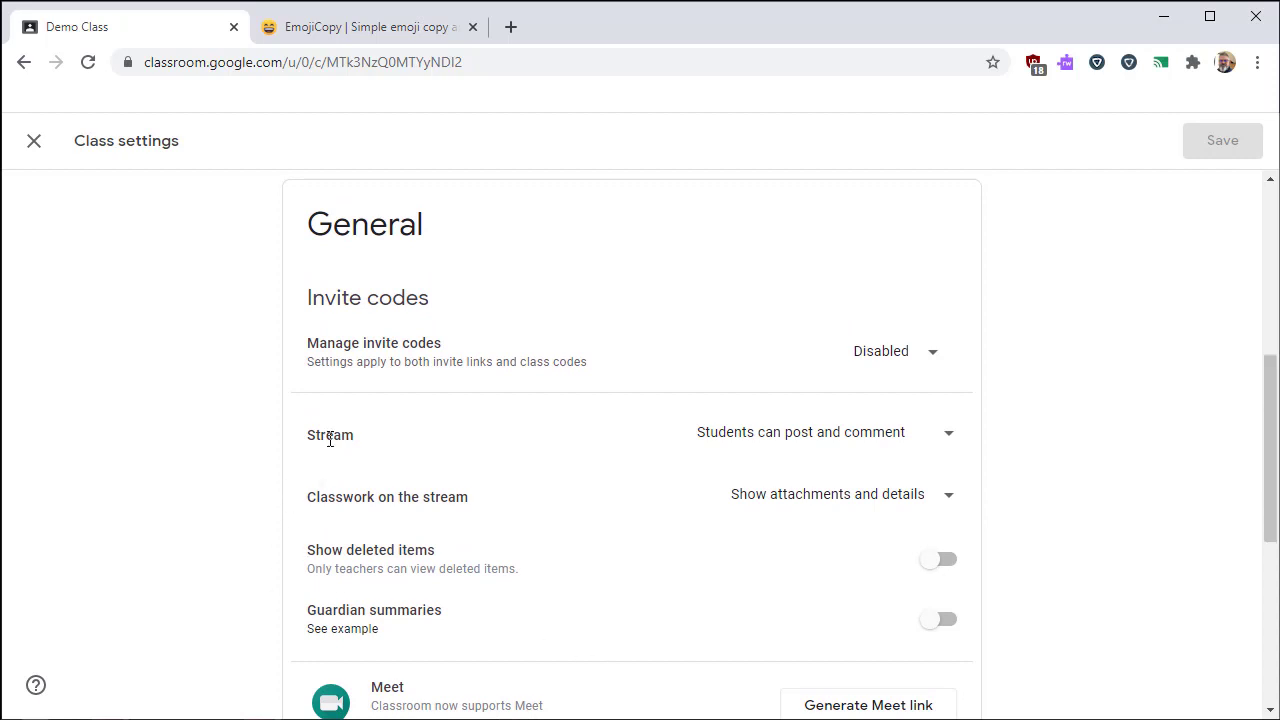
click(945, 438)
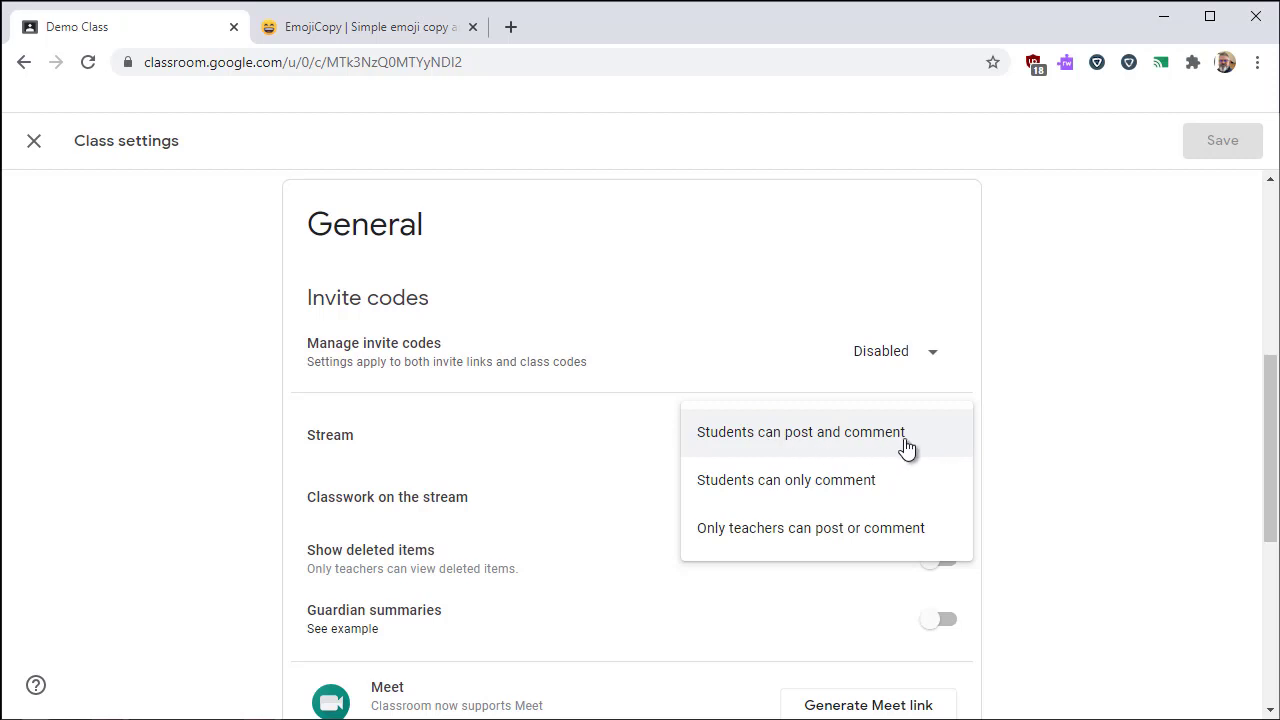
click(842, 492)
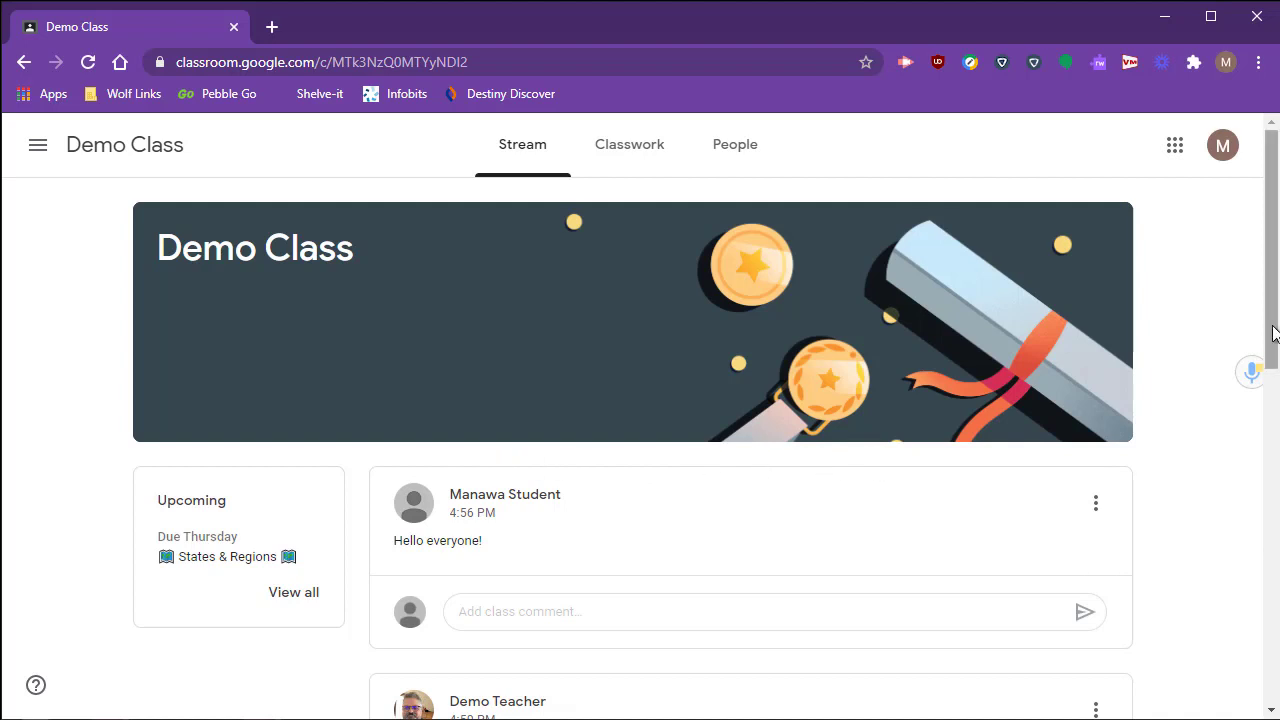
Step: Check in the student's view of the stream which posting and commenting options are available
scroll(1276, 347, down, 2)
click(757, 441)
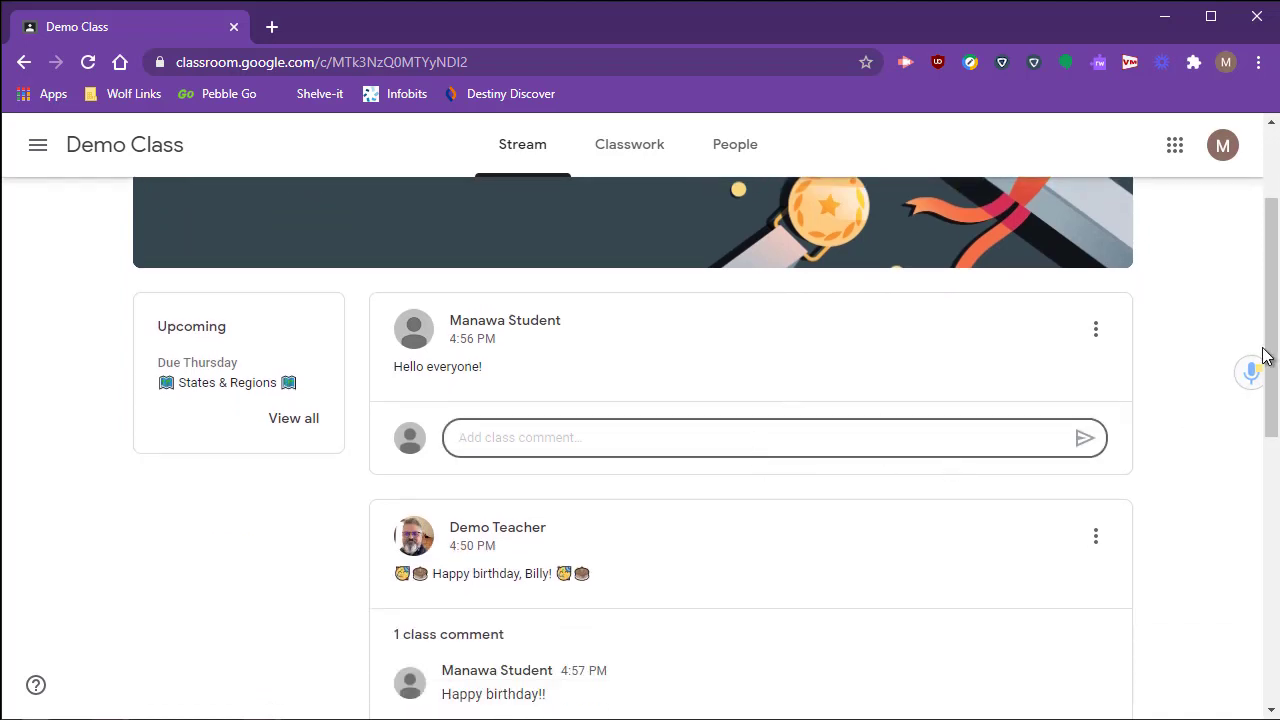
scroll(1266, 357, down, 3)
click(763, 481)
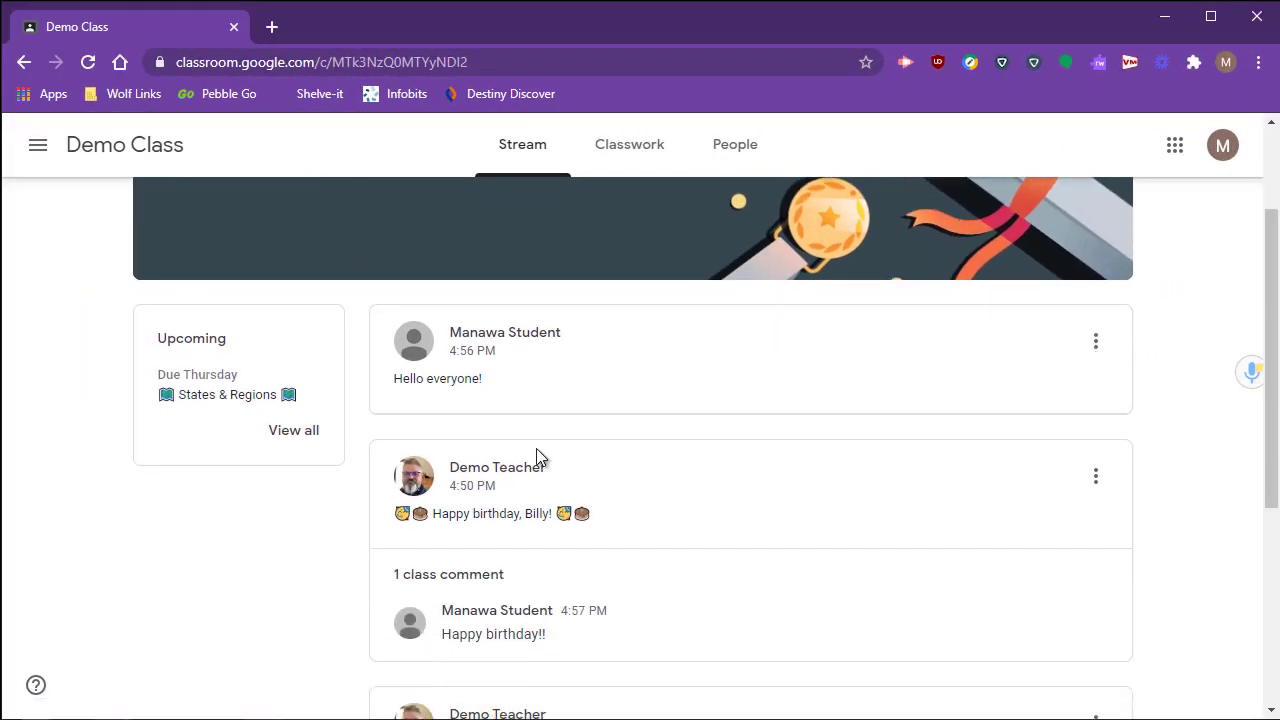
mouse_move(1271, 400)
mouse_down()
mouse_move(1274, 660)
mouse_move(1270, 417)
mouse_up()
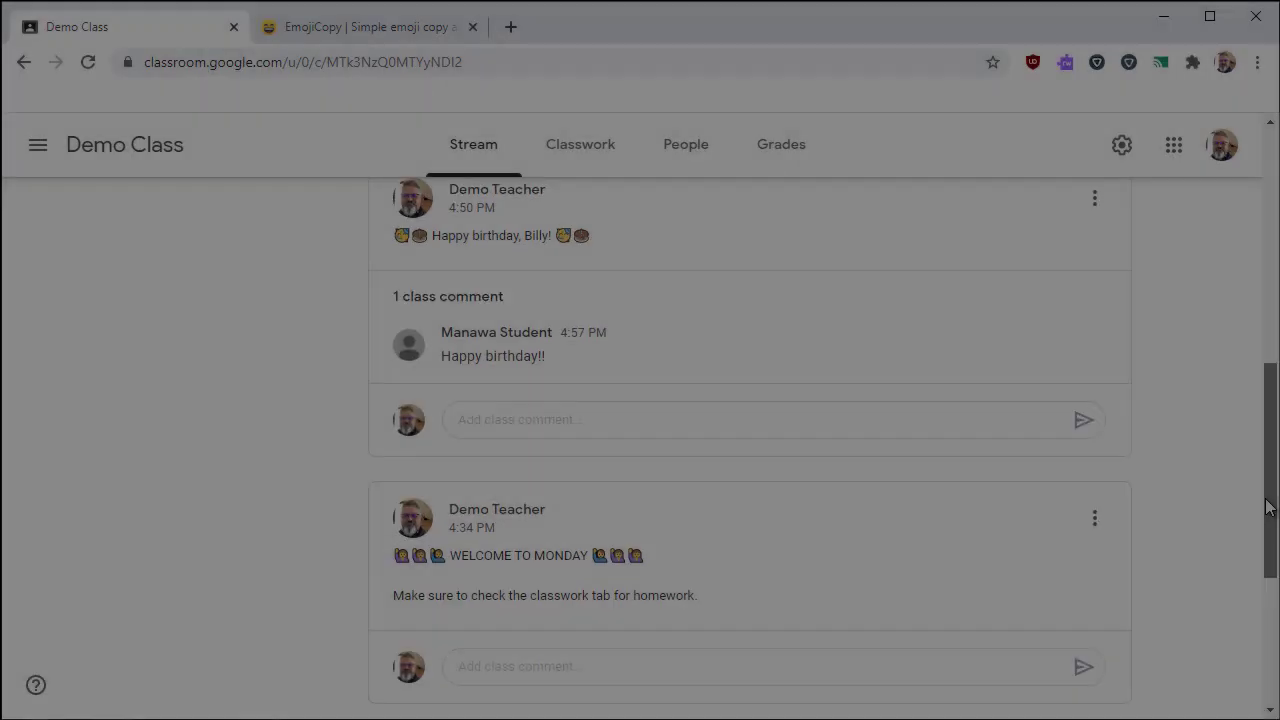
Step: In the teacher's class settings, set Classwork on the stream to "Show condensed notifications"
drag(1266, 470, 1256, 641)
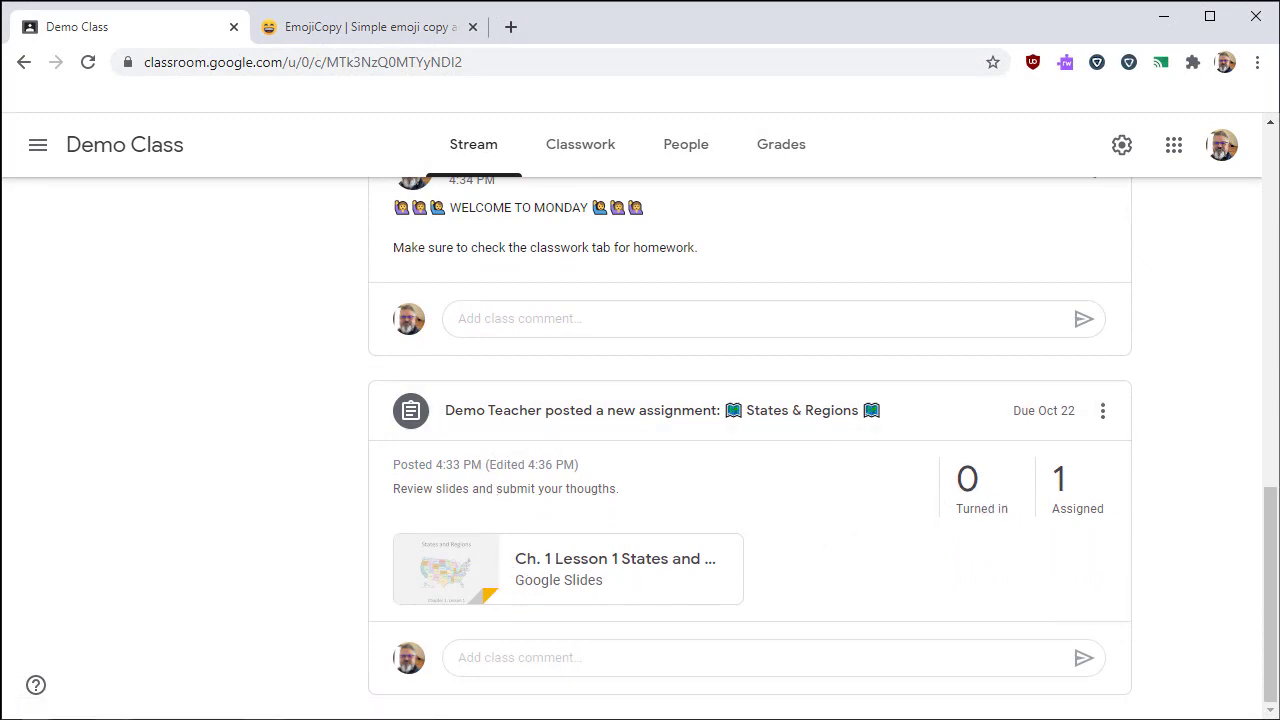
drag(1266, 651, 1230, 143)
click(1121, 146)
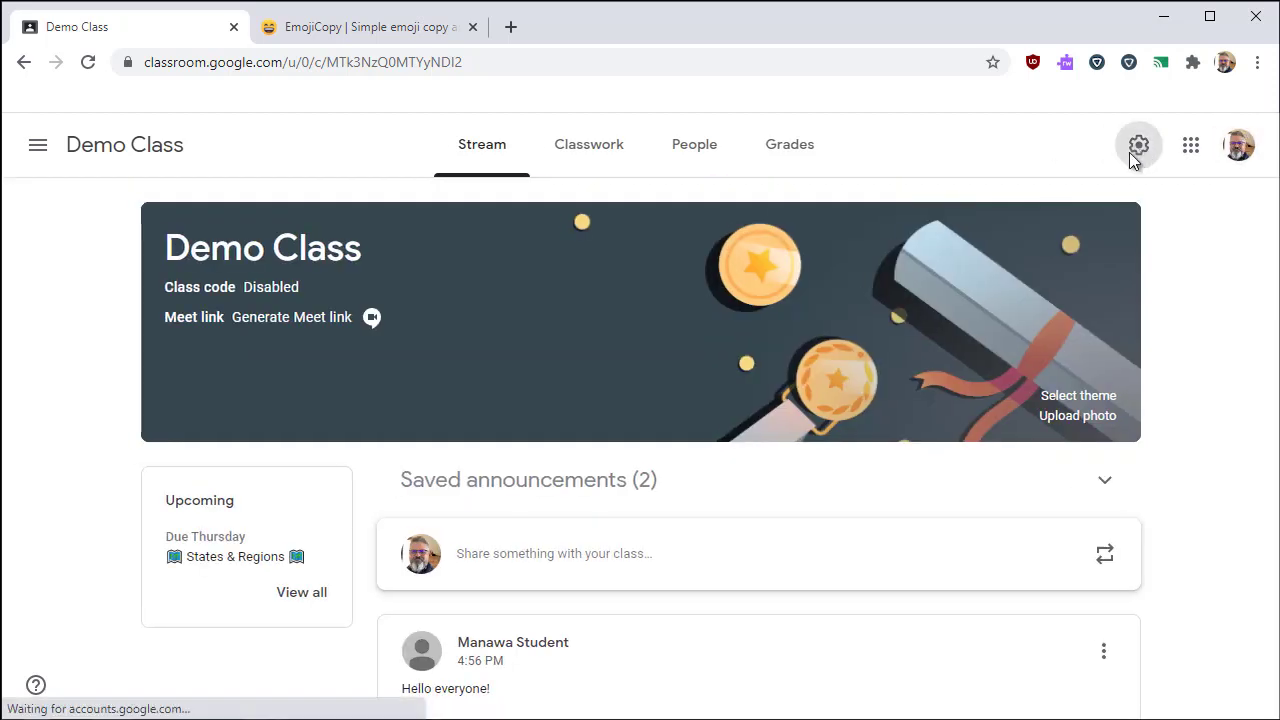
drag(1270, 194, 1236, 438)
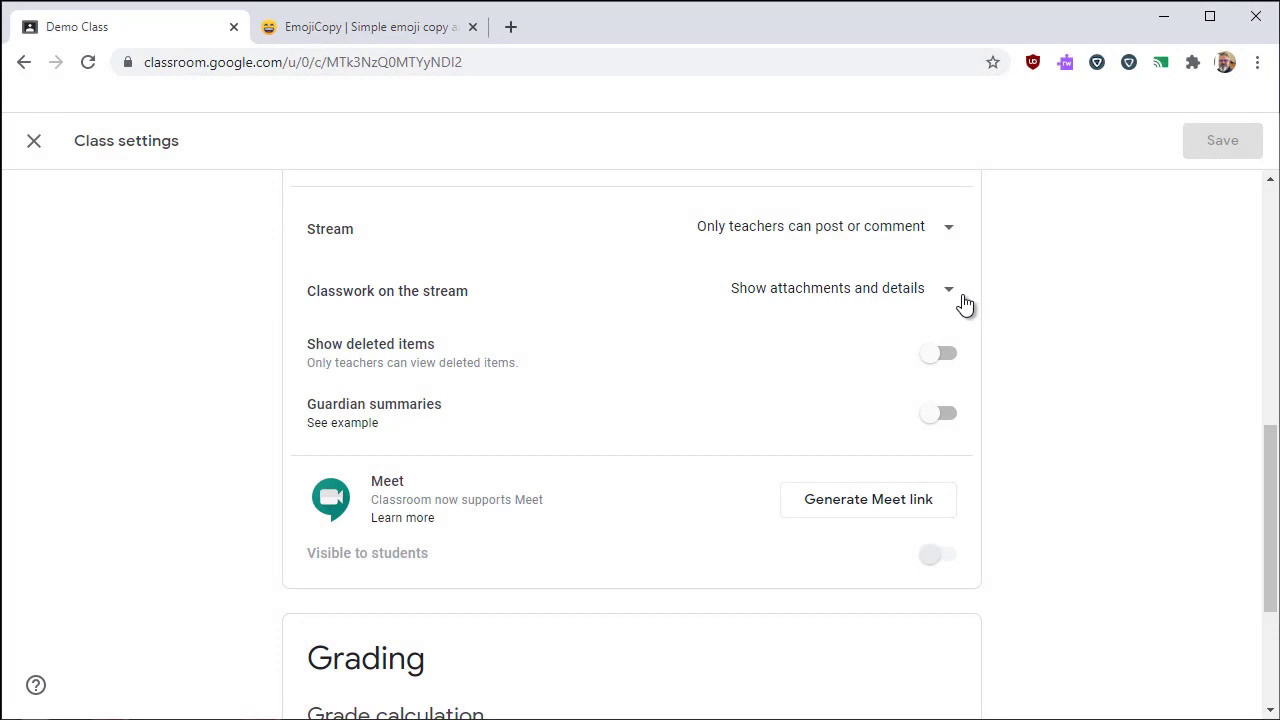
click(951, 299)
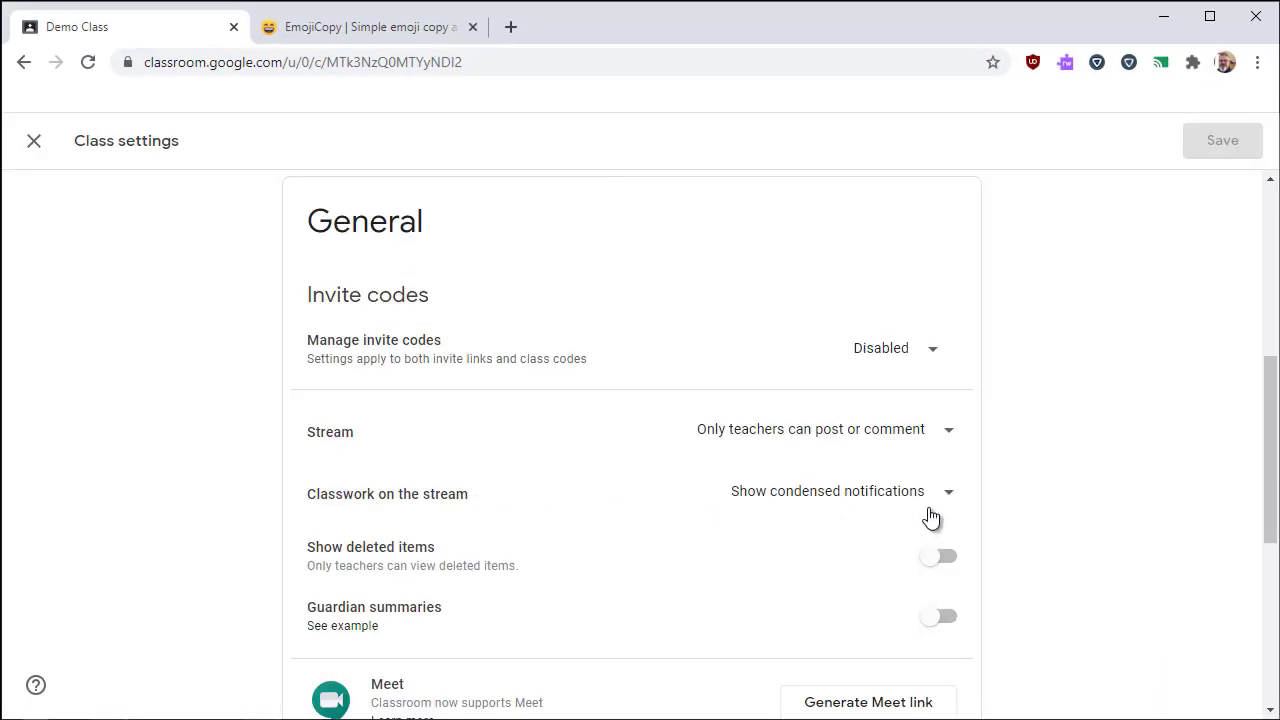
Step: Set Classwork on the stream to "Hide notifications" and save the class settings
click(945, 497)
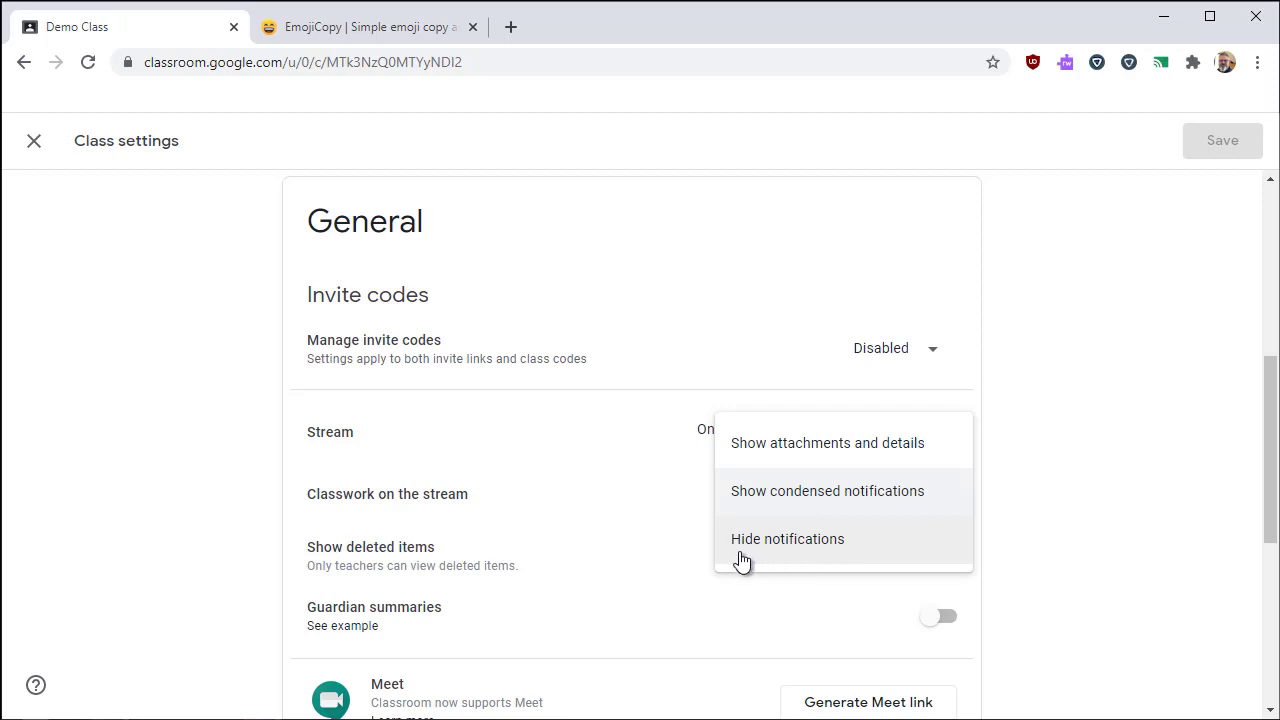
click(758, 552)
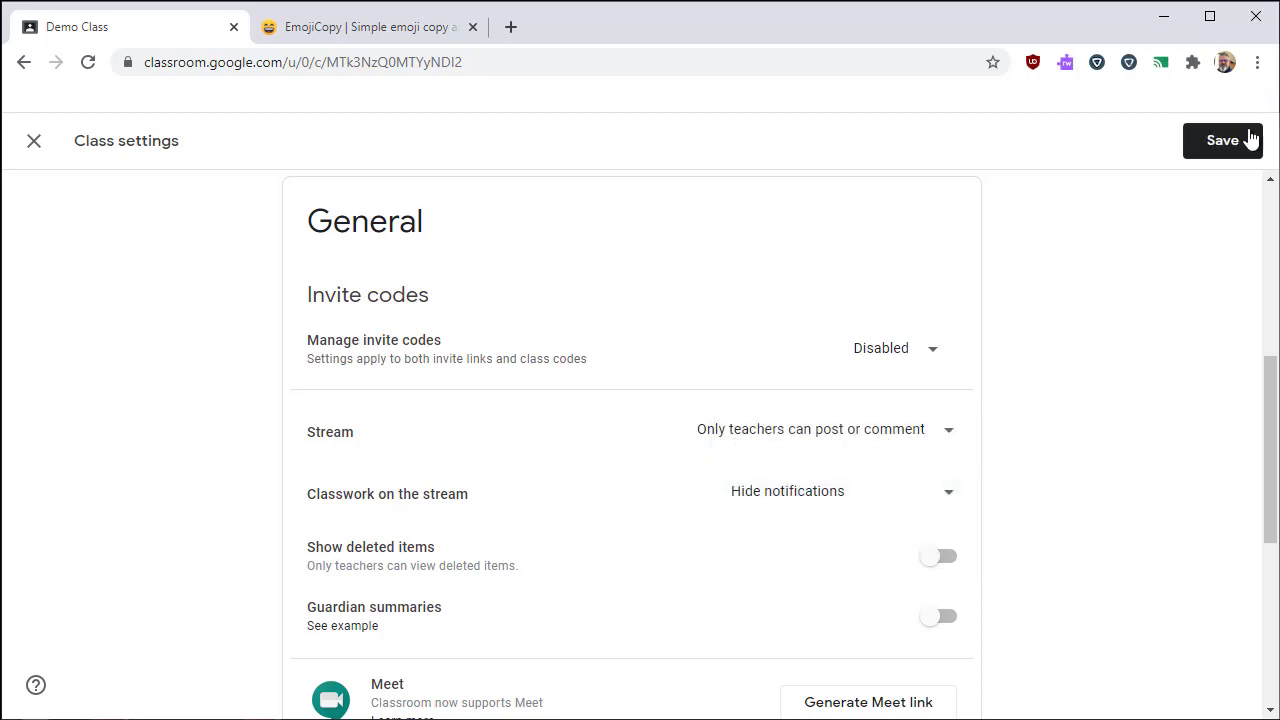
click(1222, 141)
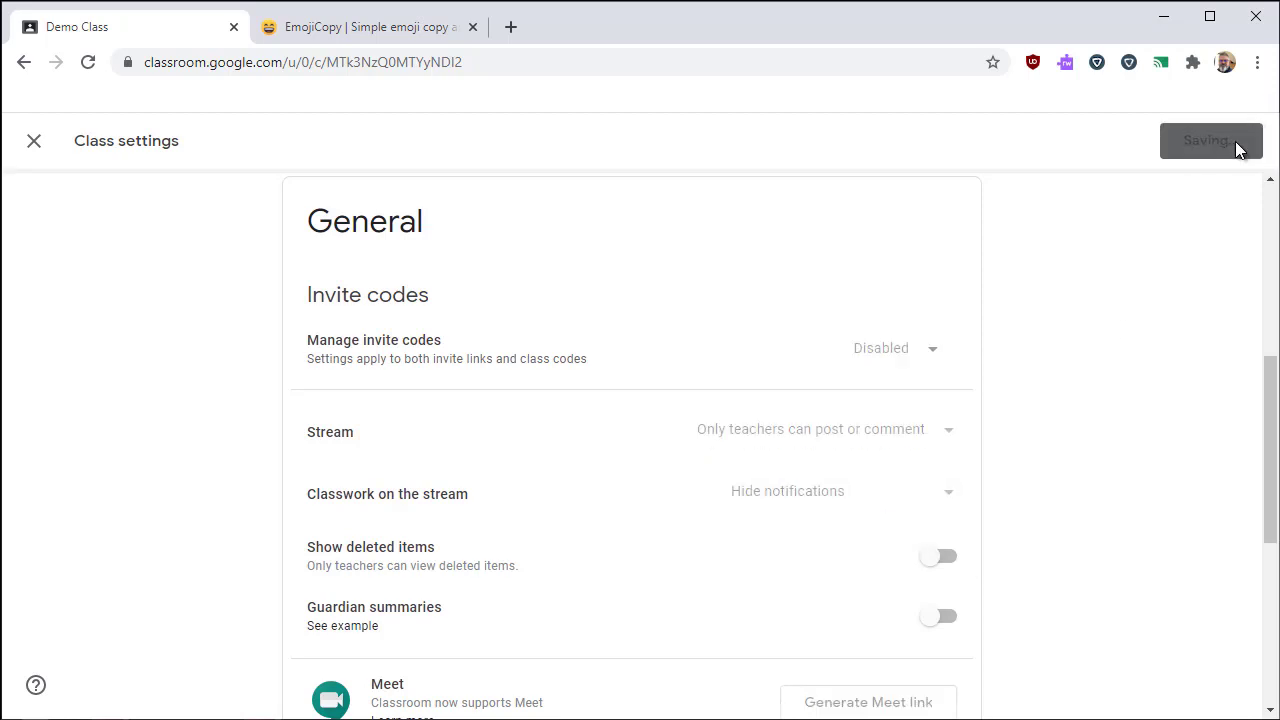
Step: Turn on "Show deleted items" in the class settings and save them
scroll(1234, 449, down, 4)
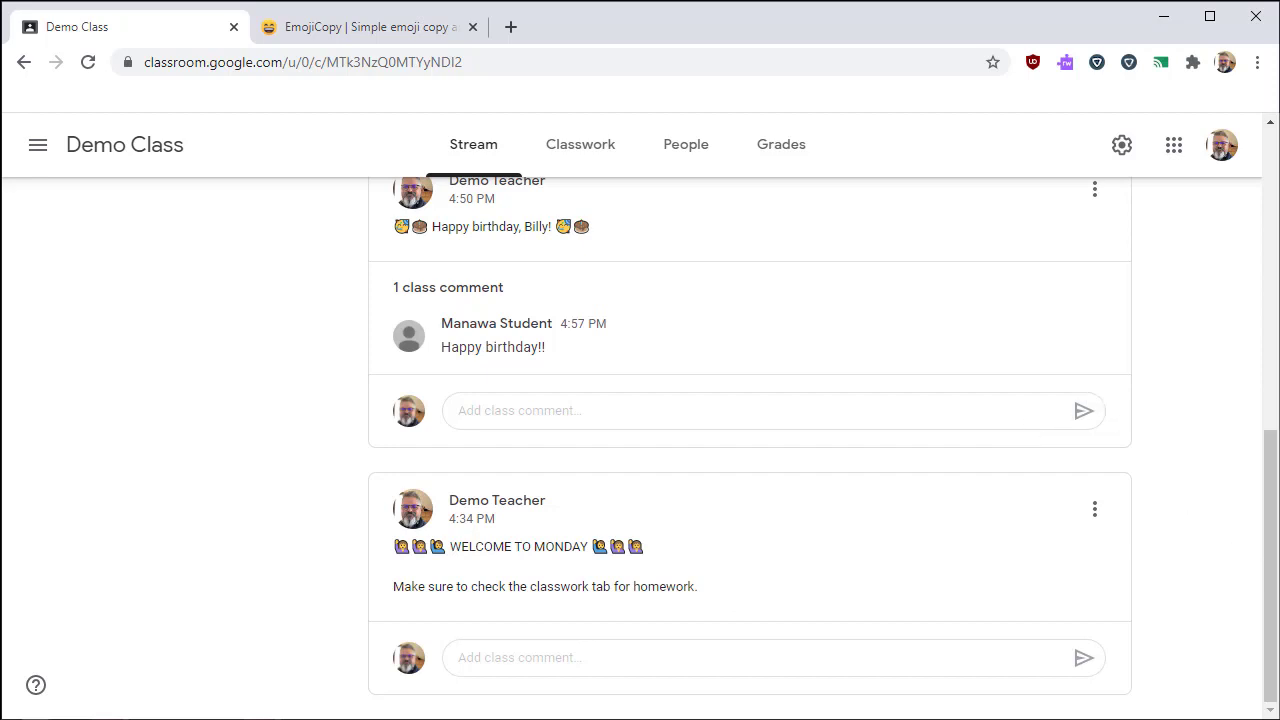
drag(1272, 612, 1272, 614)
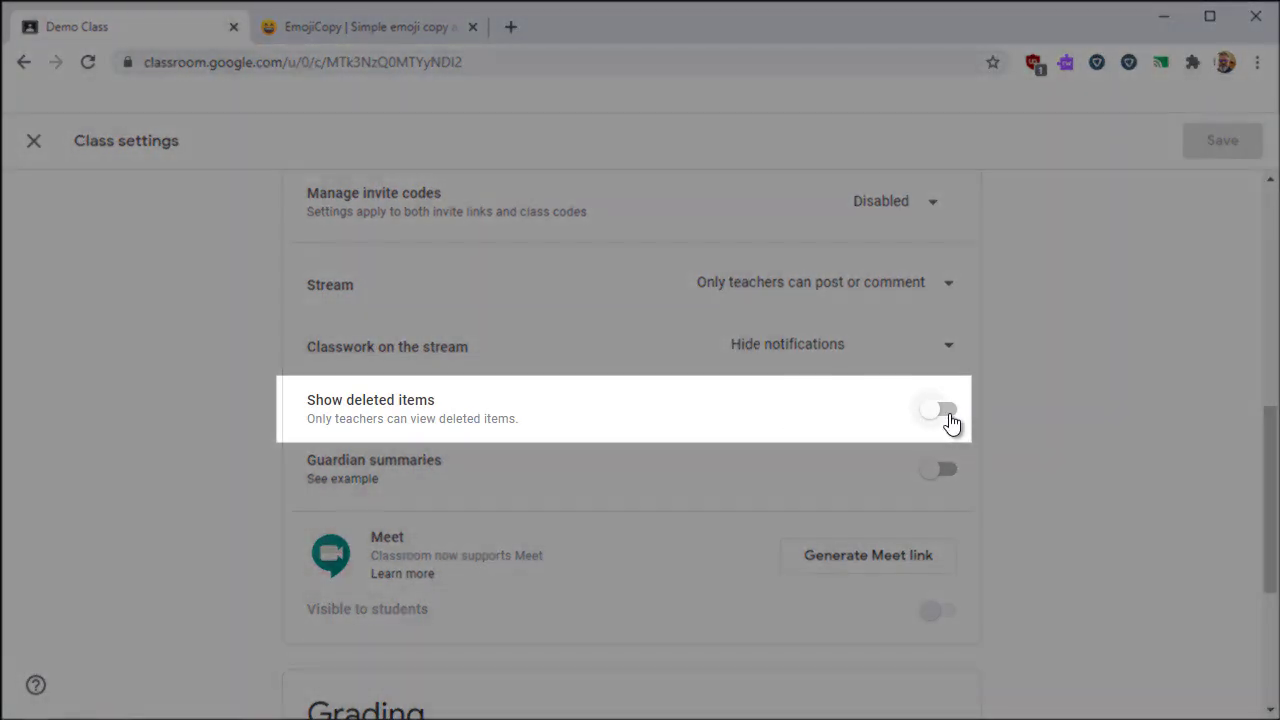
click(940, 412)
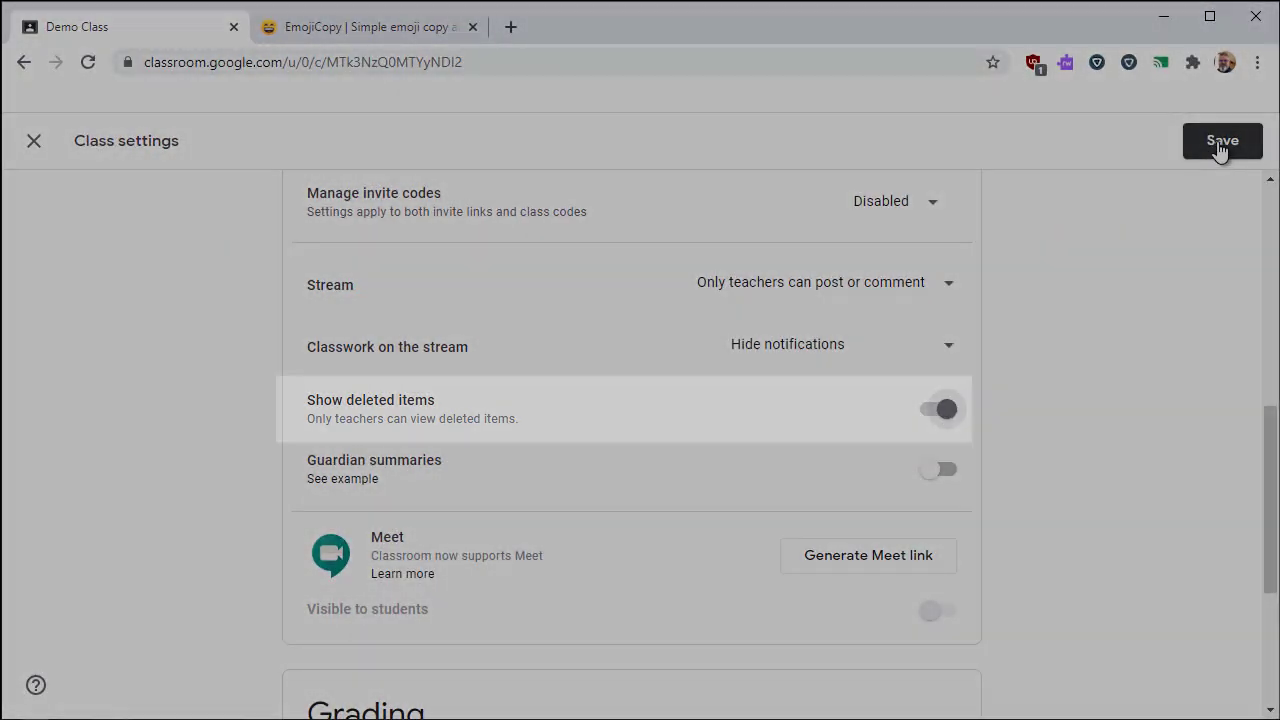
click(1223, 142)
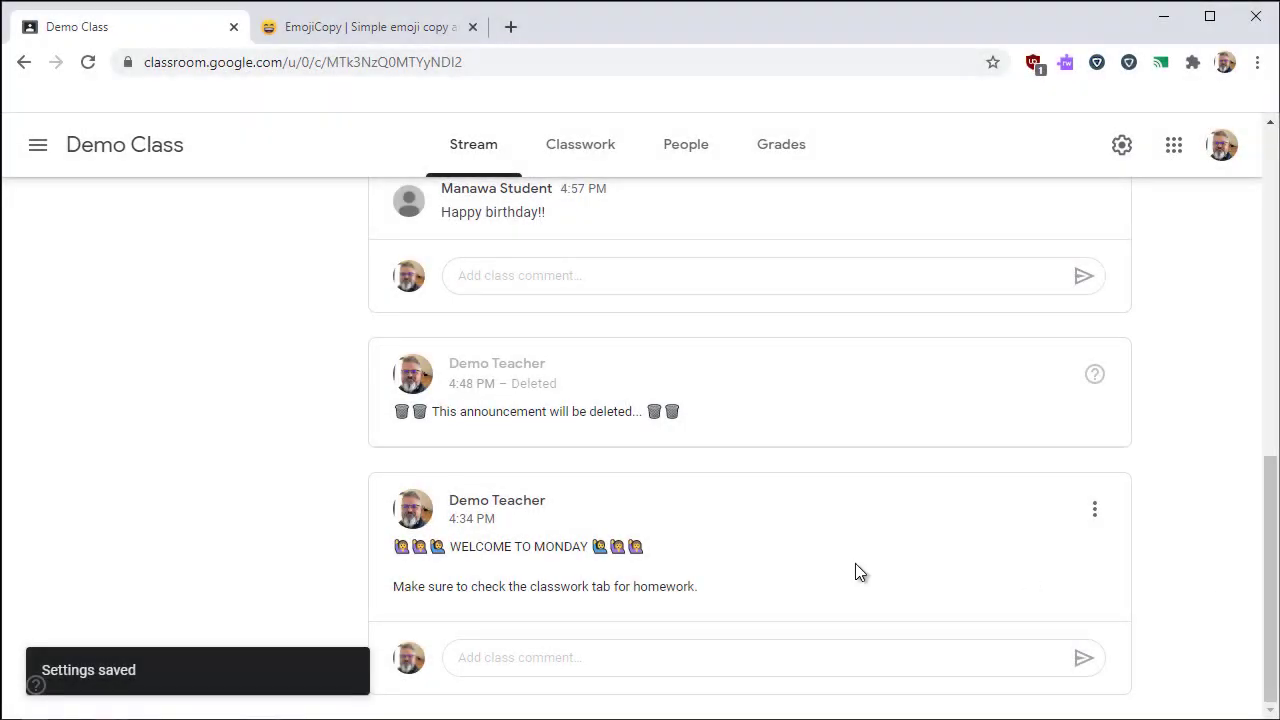
Step: Examine how the deleted announcement is marked in the teacher's class stream
drag(562, 385, 509, 384)
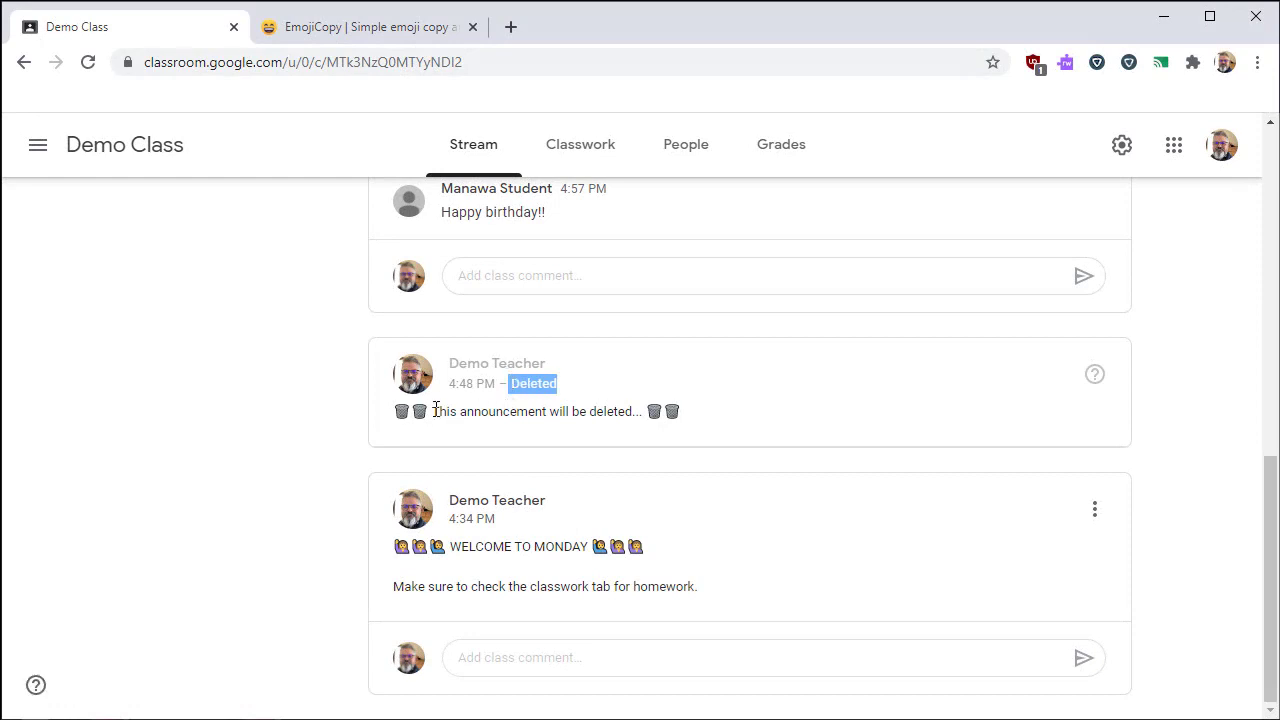
click(604, 385)
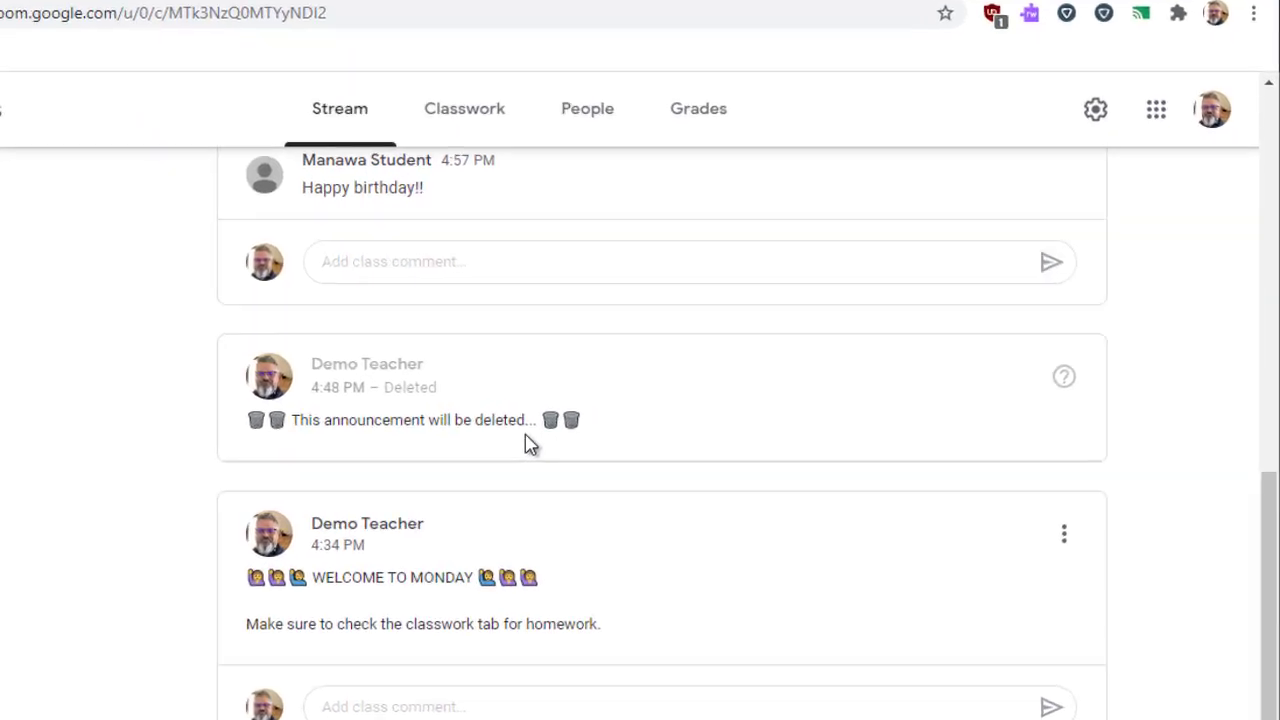
mouse_move(972, 390)
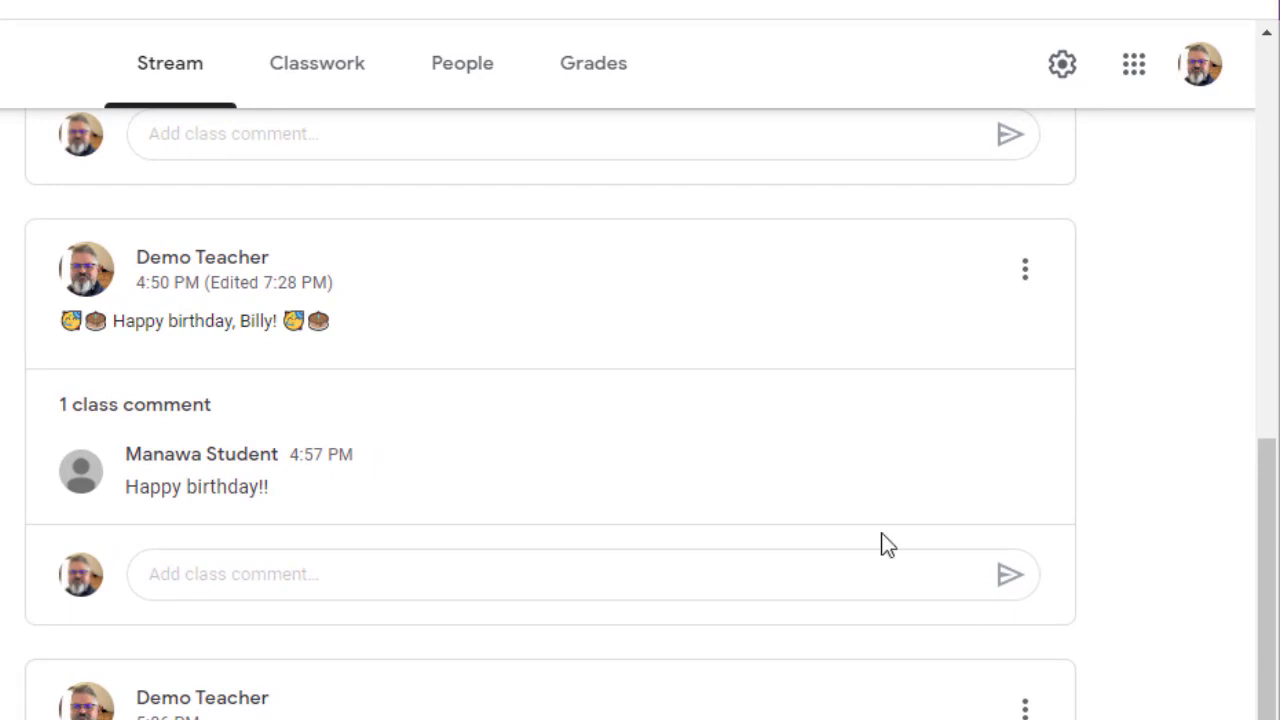
Step: Move the teacher's birthday announcement to the top of the class stream and check its placement
drag(120, 318, 252, 318)
click(1080, 310)
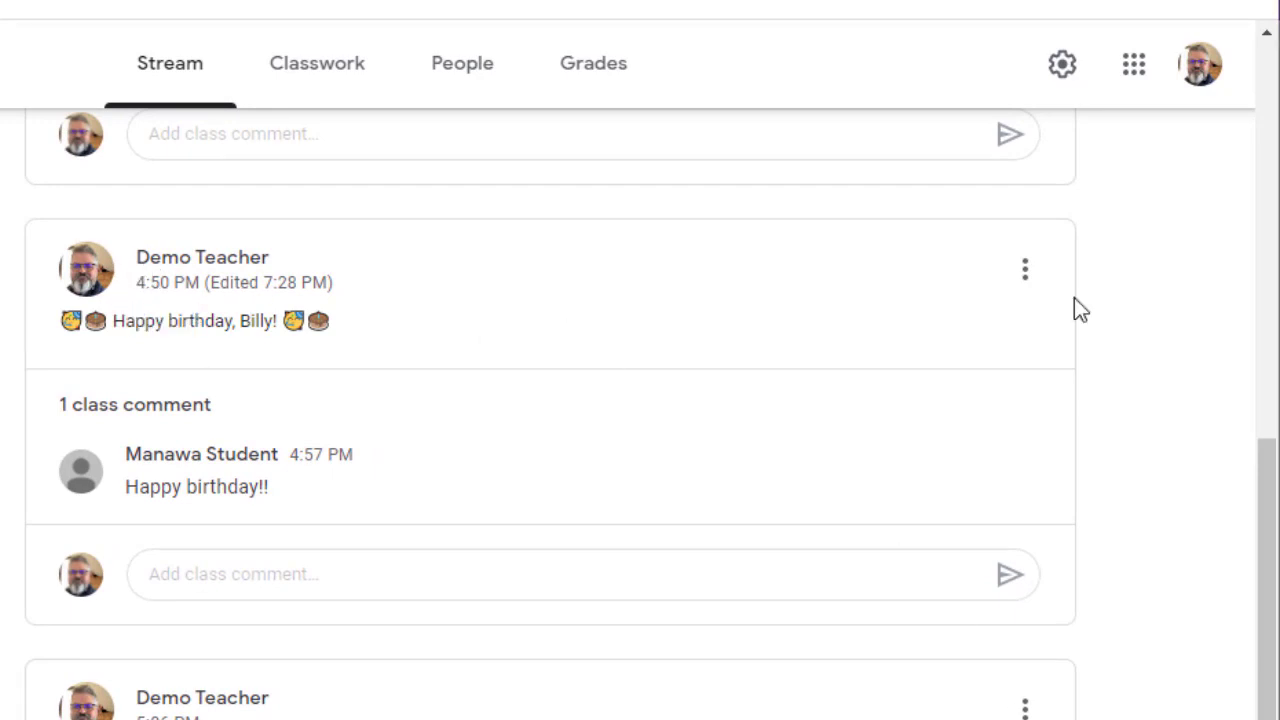
click(1023, 274)
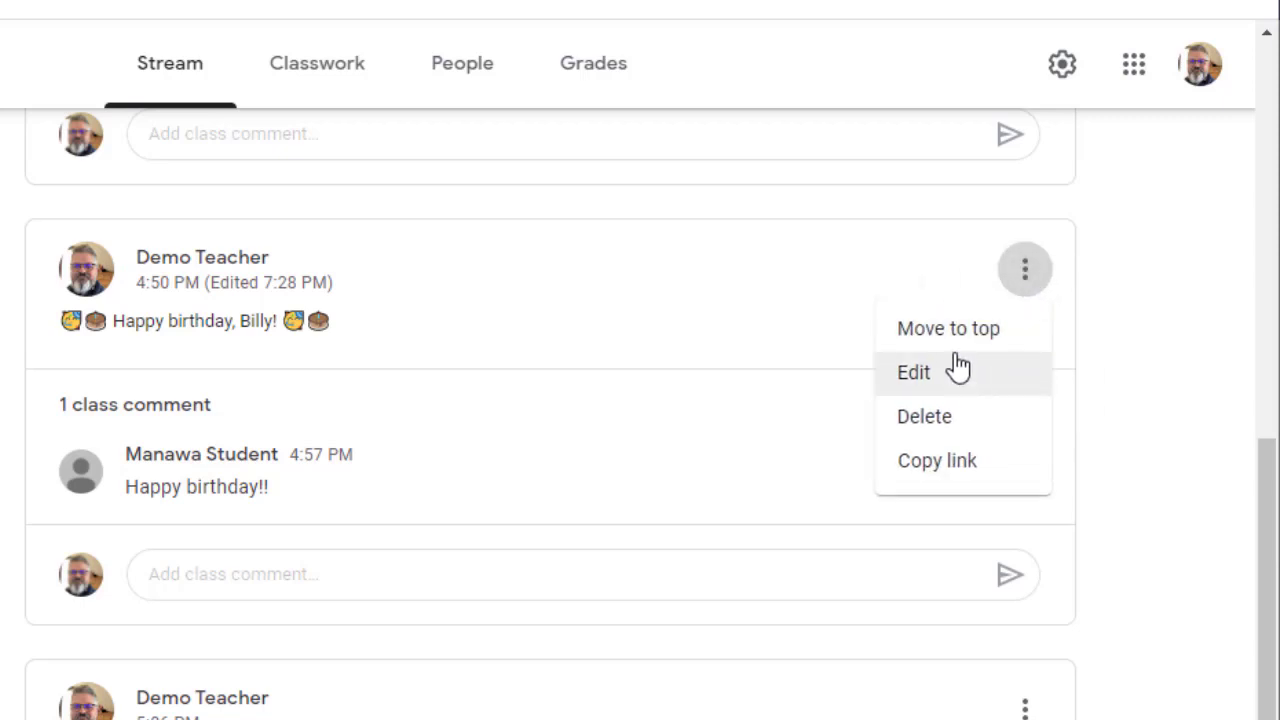
click(1136, 532)
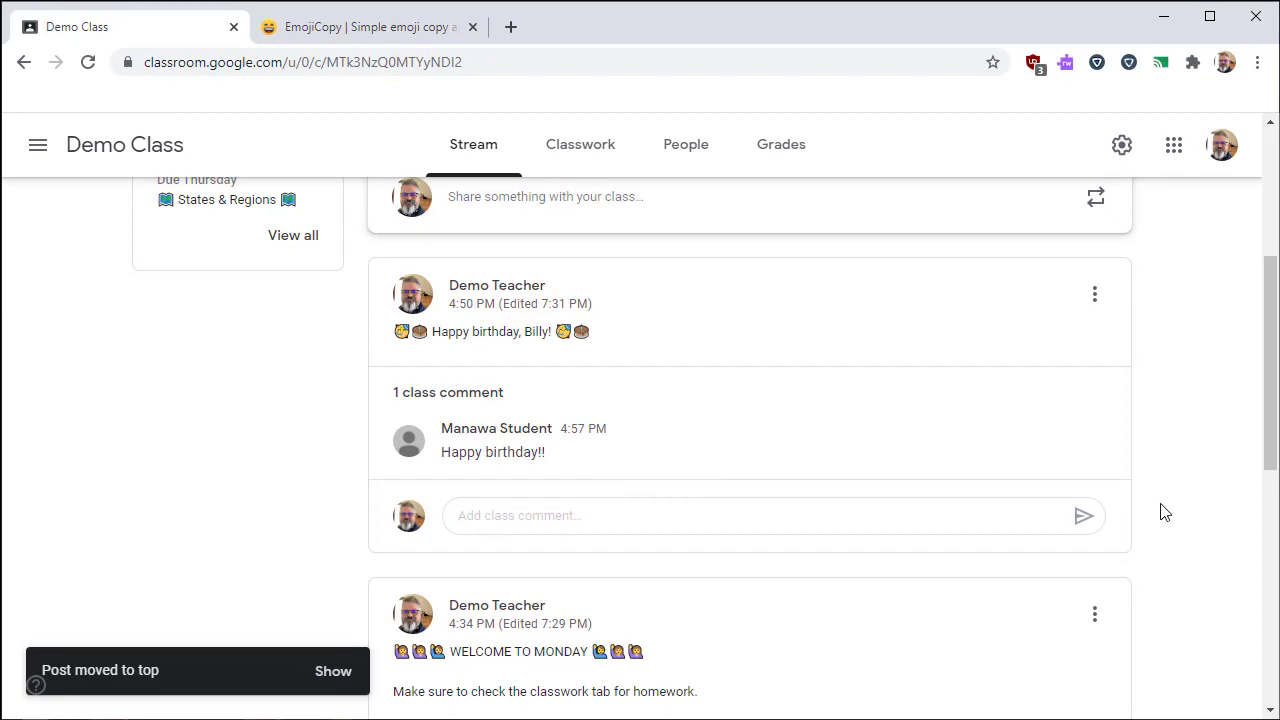
scroll(1160, 511, up, 4)
scroll(1112, 514, down, 2)
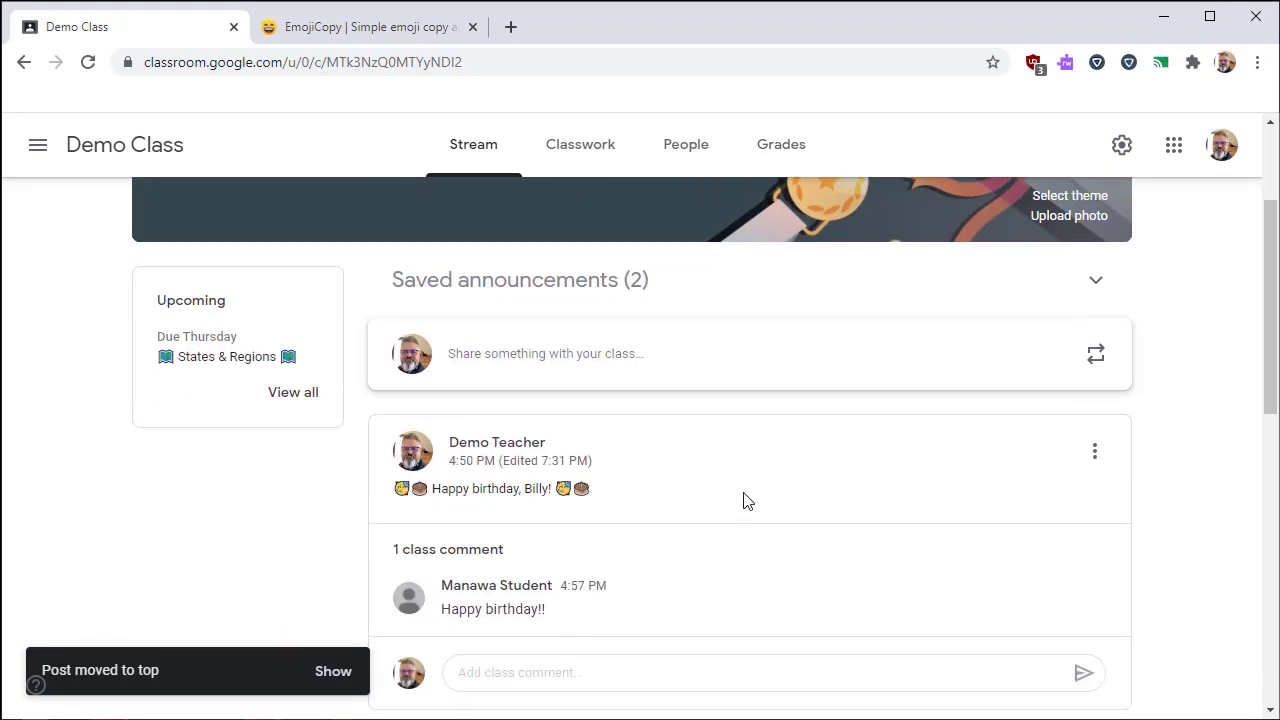
scroll(743, 500, down, 1)
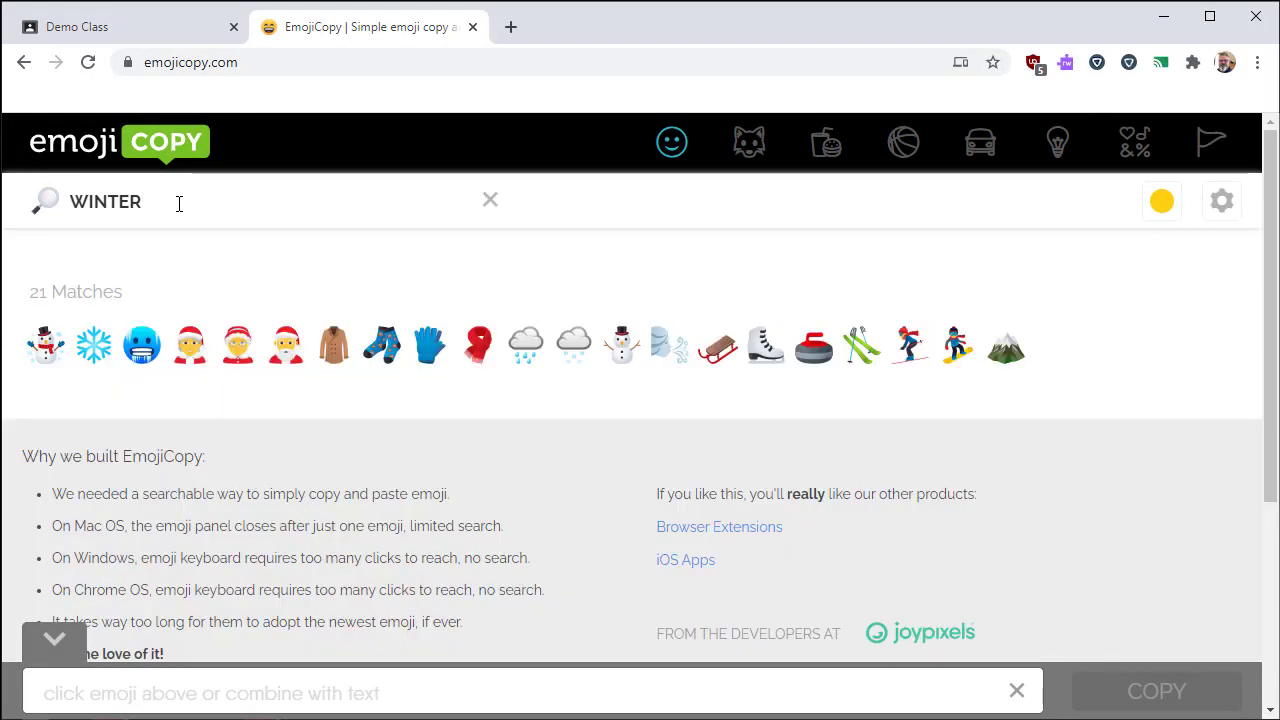
Step: On EmojiCopy, combine the snowflake, snowman, cold face, scarf, wind face and curling stone emojis from the WINTER results and copy them
click(94, 345)
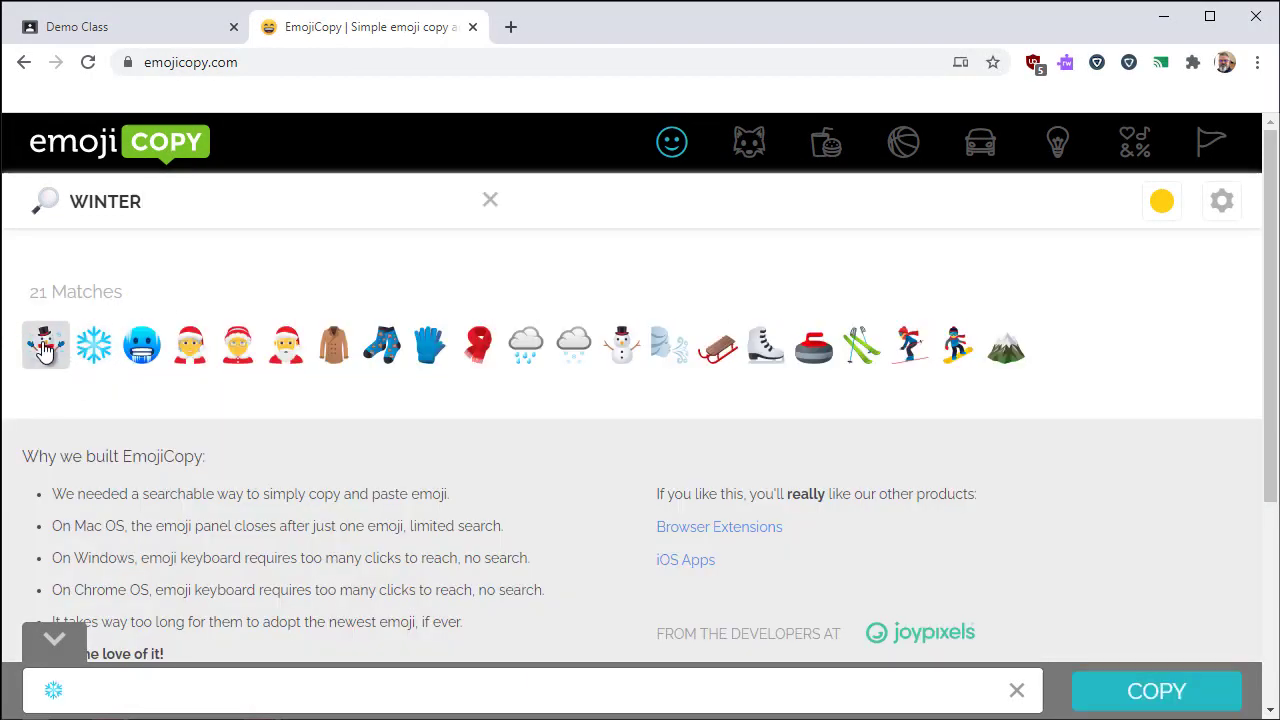
click(45, 345)
click(142, 345)
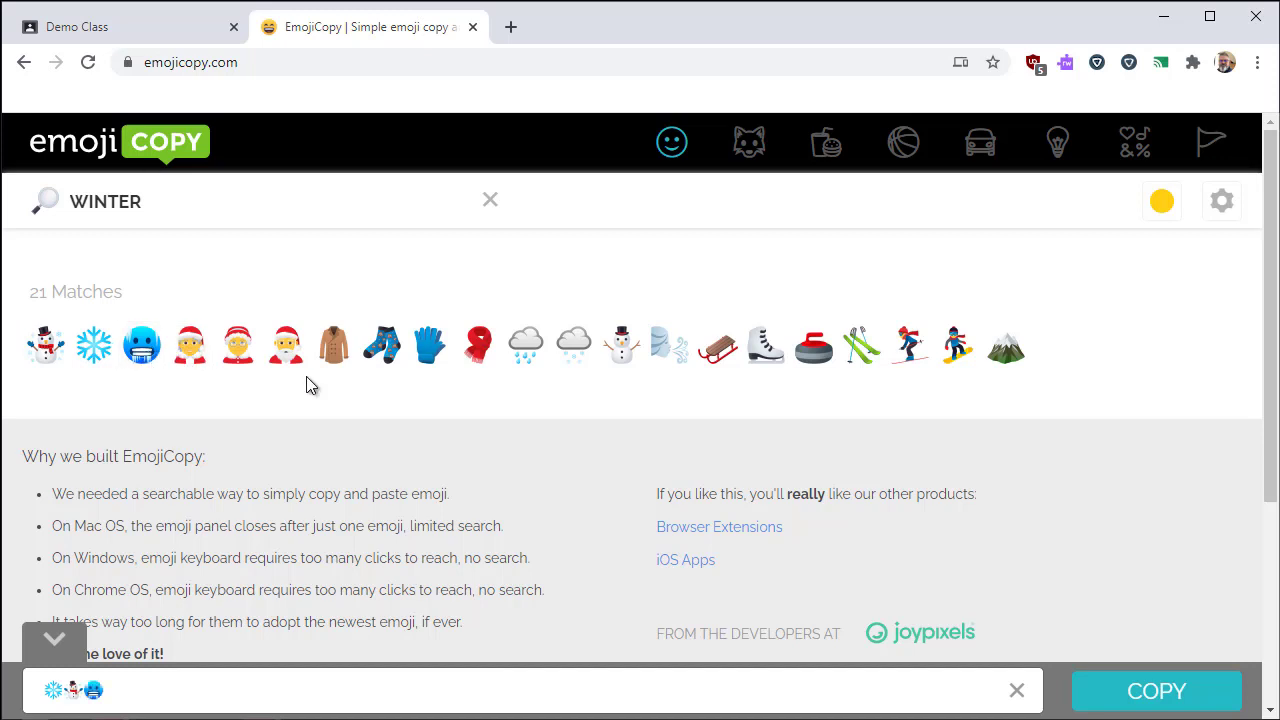
click(478, 345)
click(667, 347)
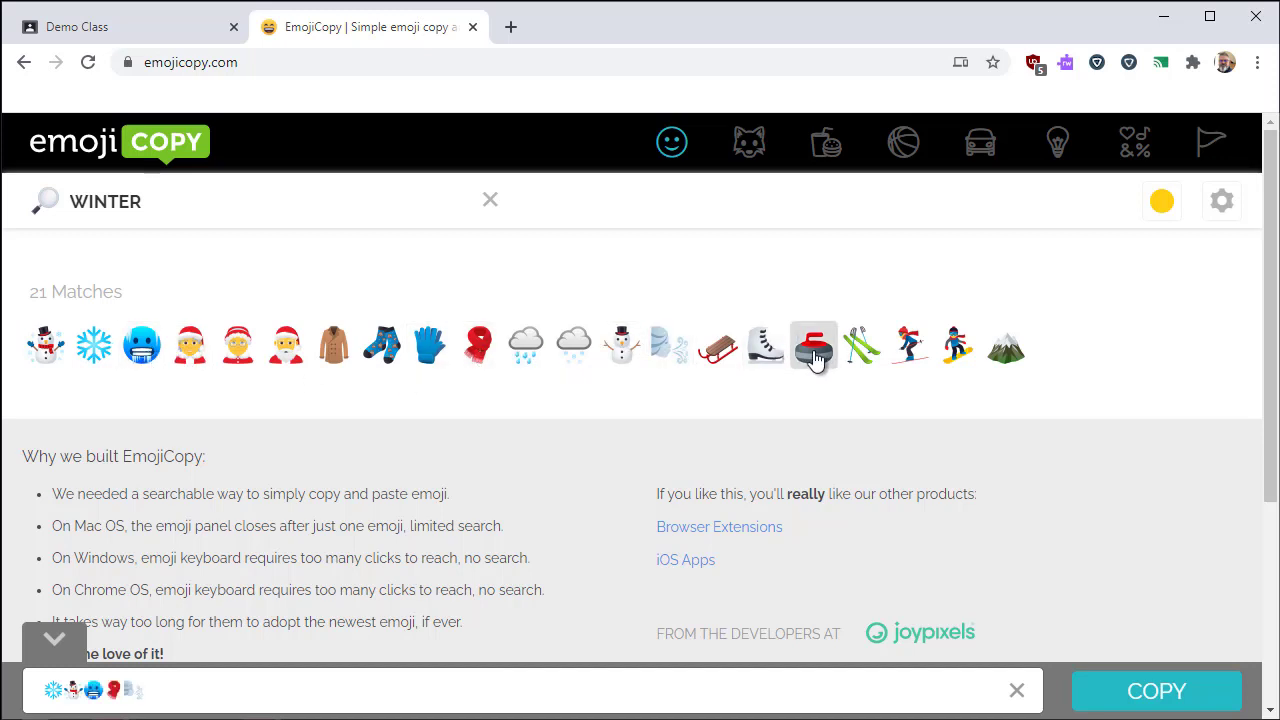
click(820, 358)
click(214, 691)
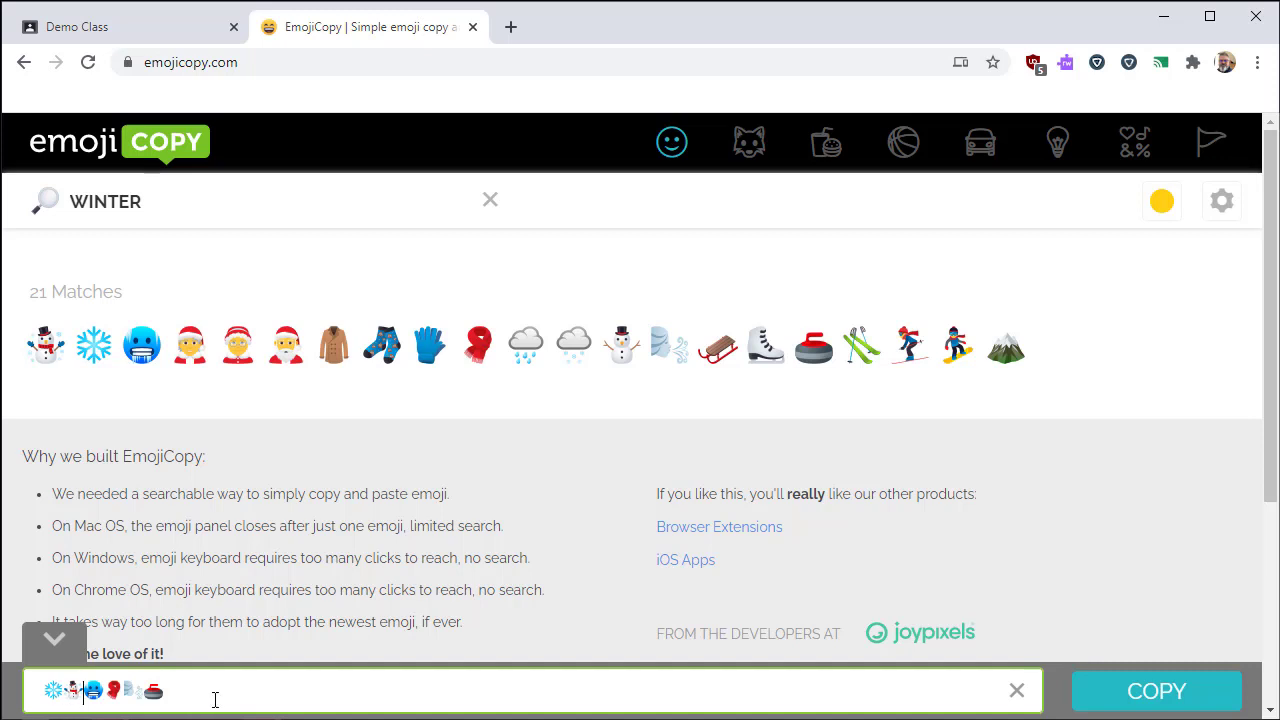
click(1128, 692)
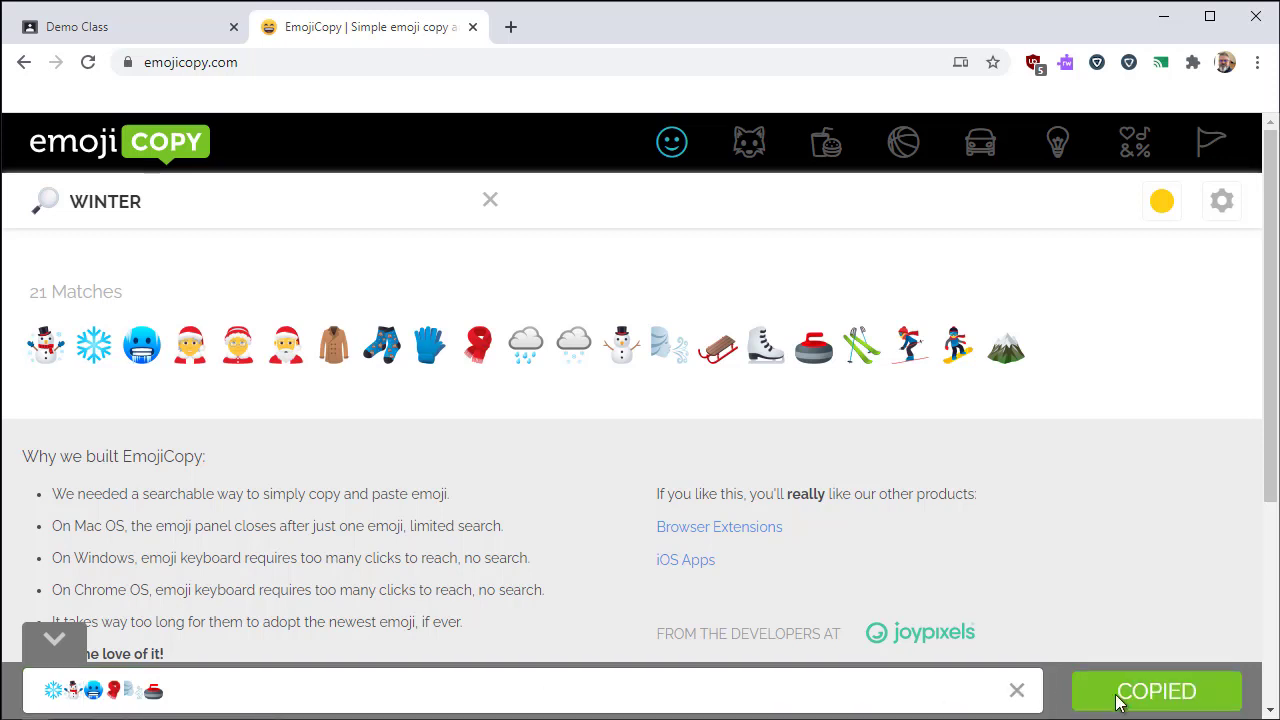
Step: Switch to Google Classroom, start a new announcement for all students in Demo Class and paste the copied winter emojis into its text
click(150, 27)
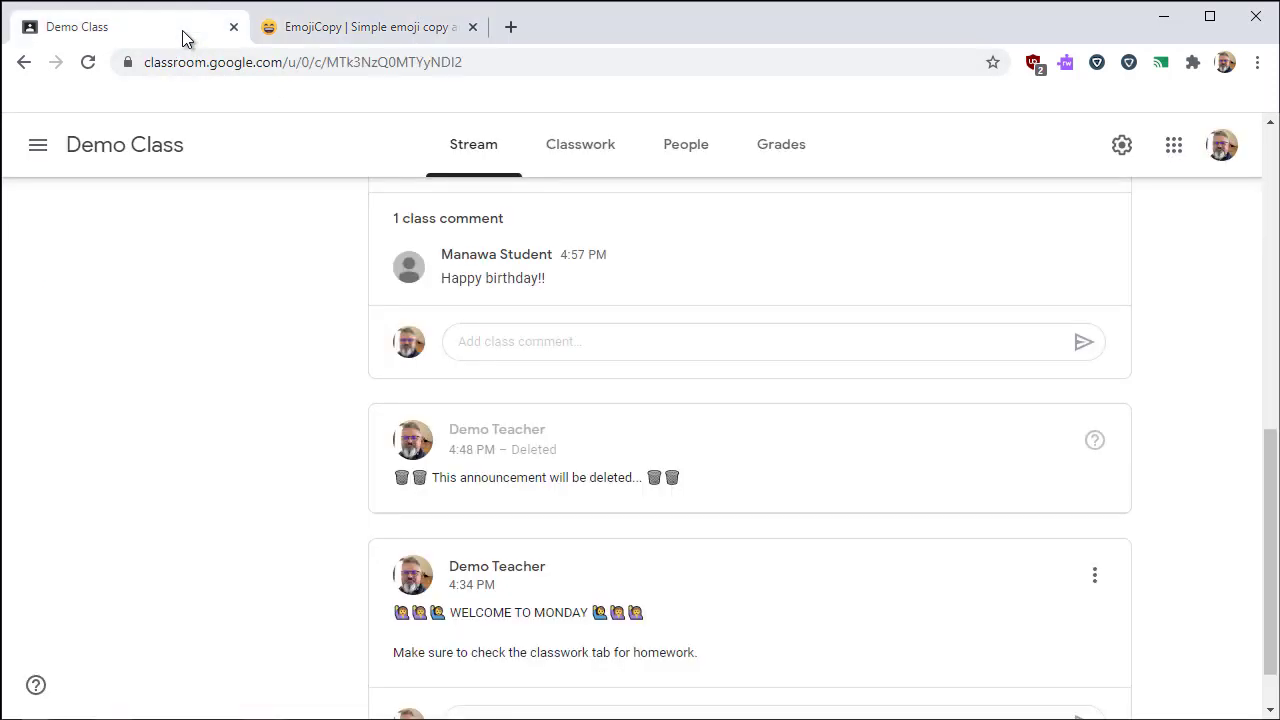
scroll(742, 459, up, 5)
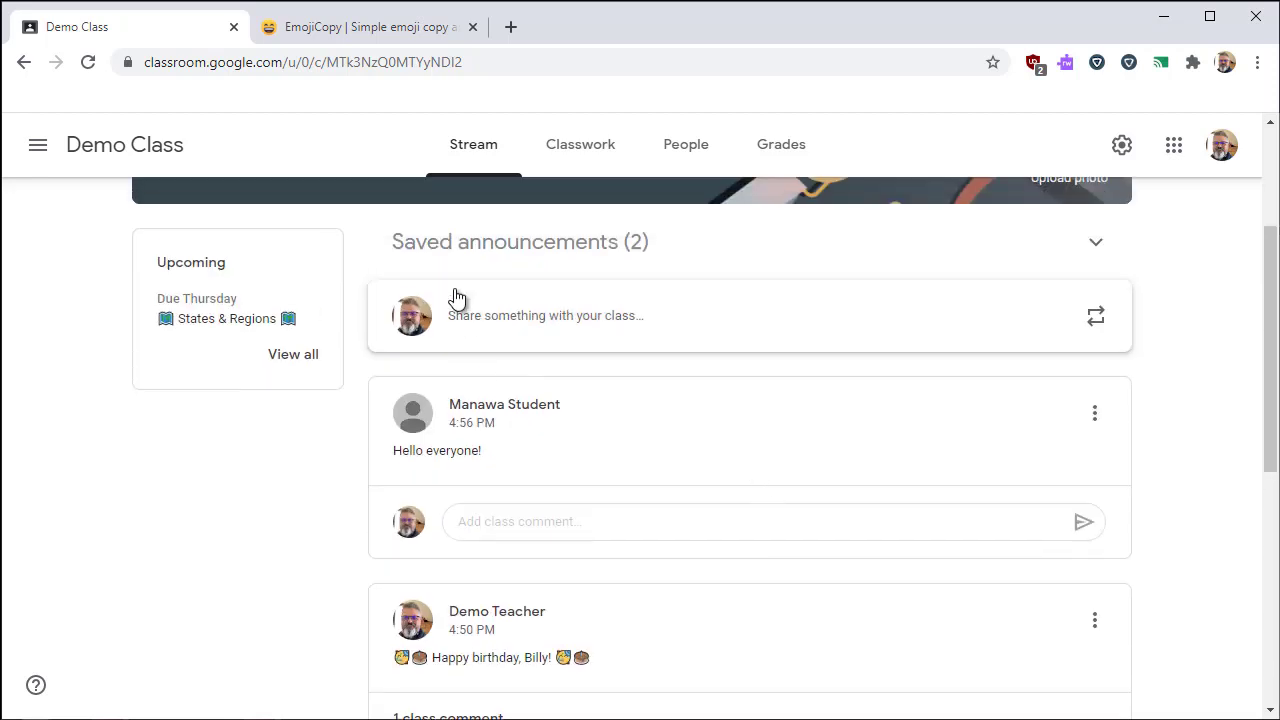
click(494, 322)
right_click(450, 451)
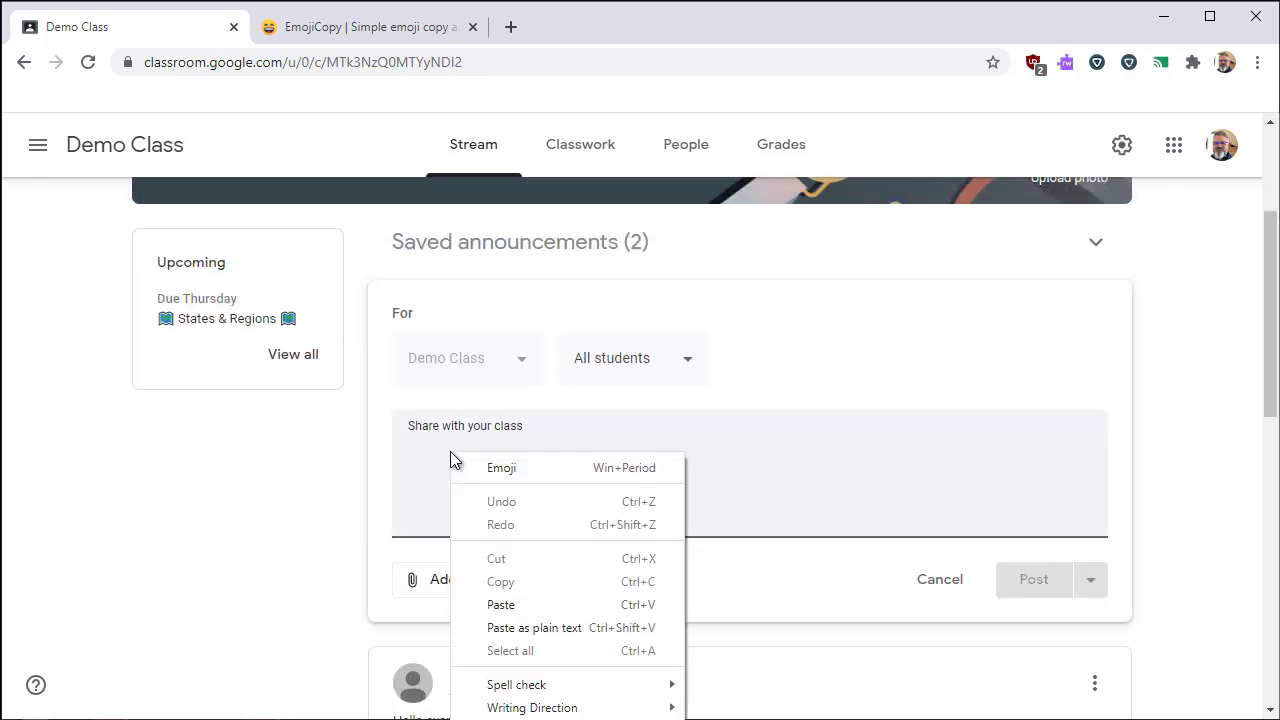